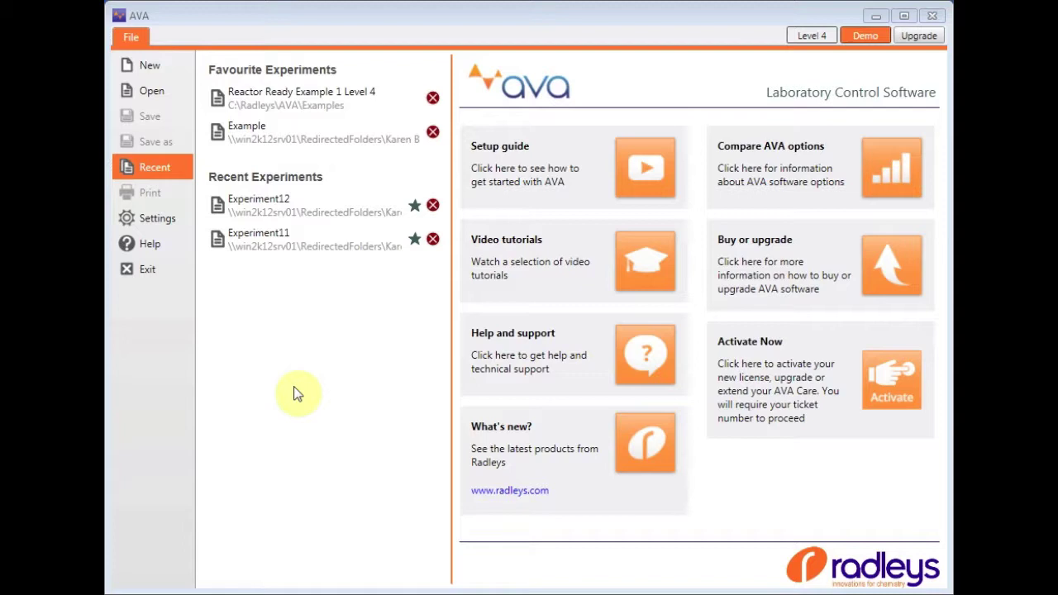
Step: Star Experiment11 as a favourite experiment, then go to the New page
click(414, 240)
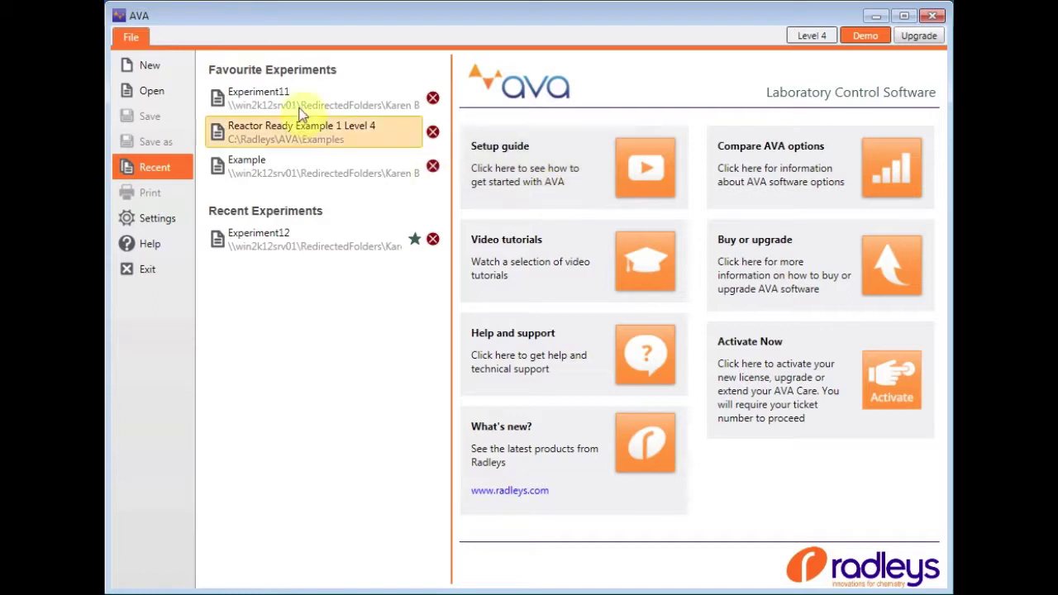
click(151, 77)
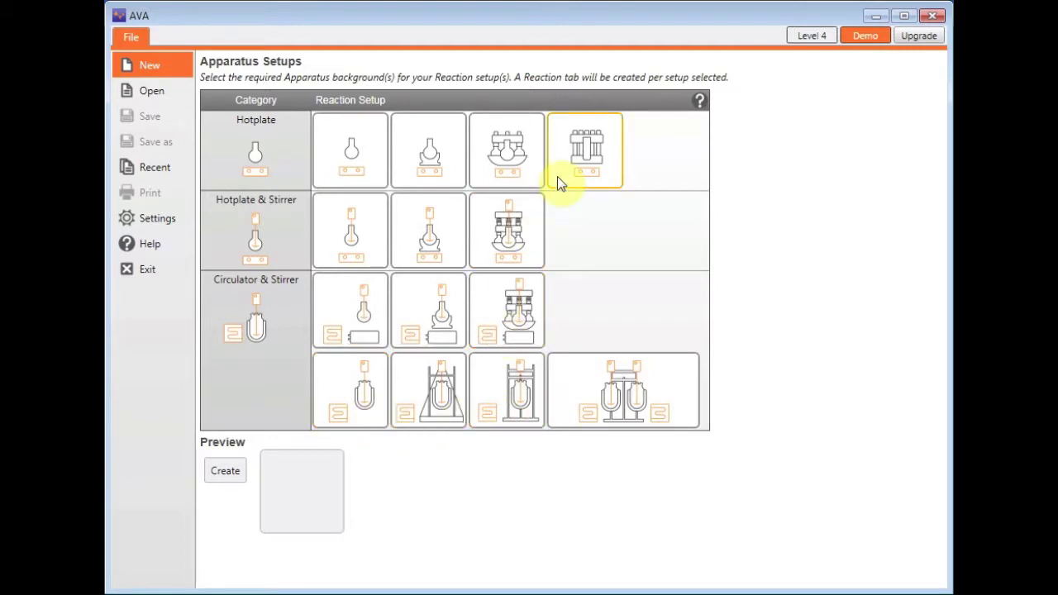
Step: Create a new experiment from the stand-mounted jacketed vessel Circulator & Stirrer setup
click(514, 388)
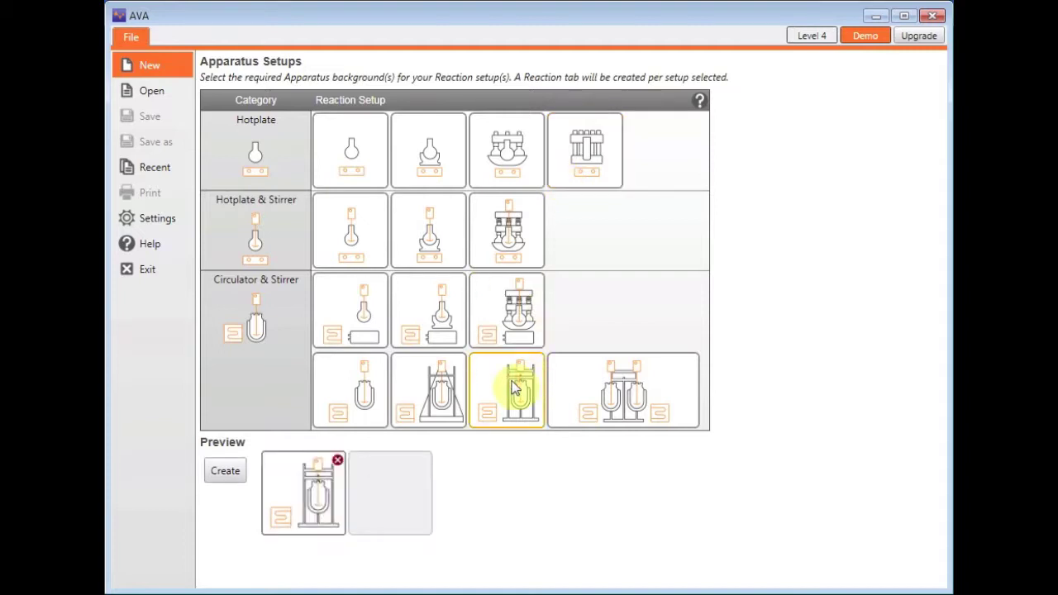
click(229, 479)
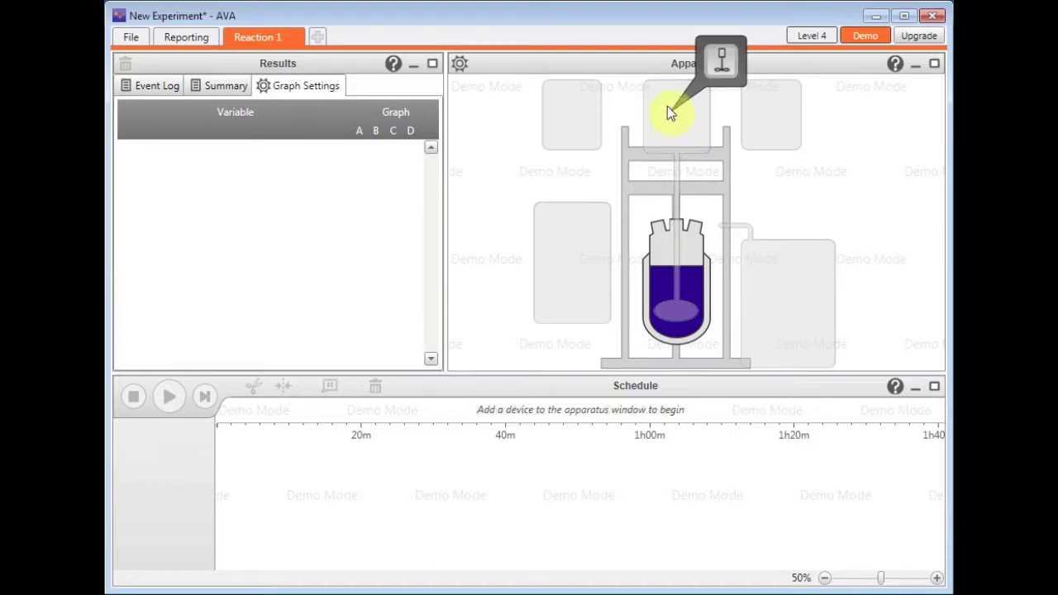
click(725, 58)
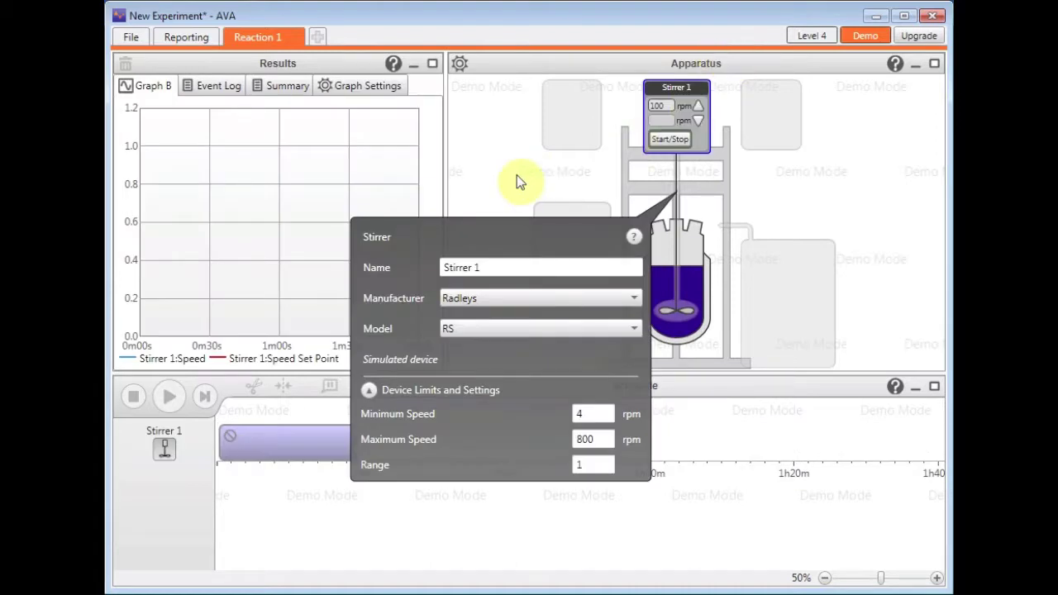
Step: Add Circulator 1 to the vessel jacket with its external probe set to Yes
click(517, 182)
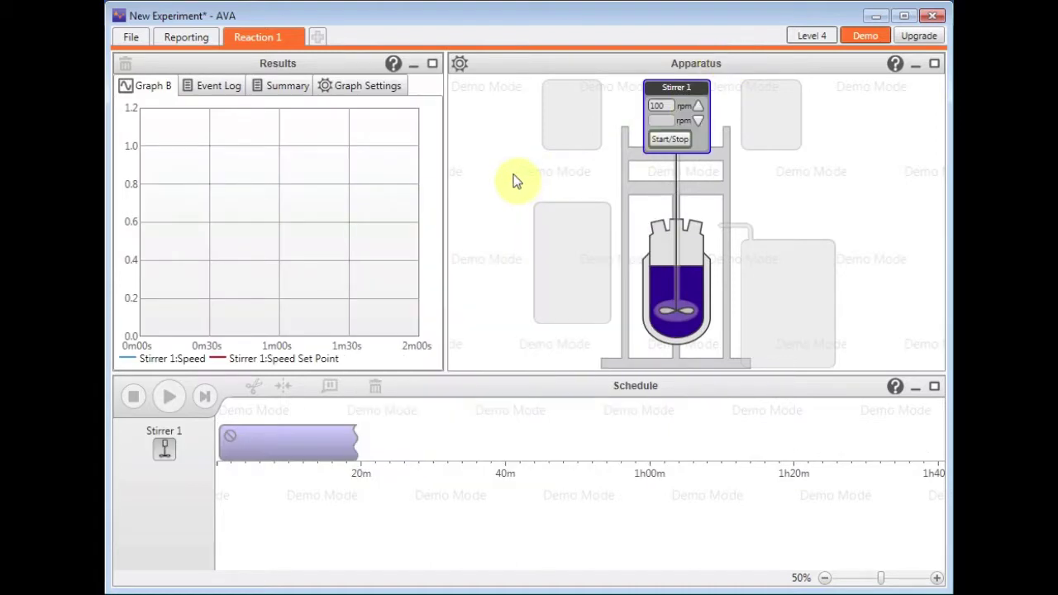
click(576, 228)
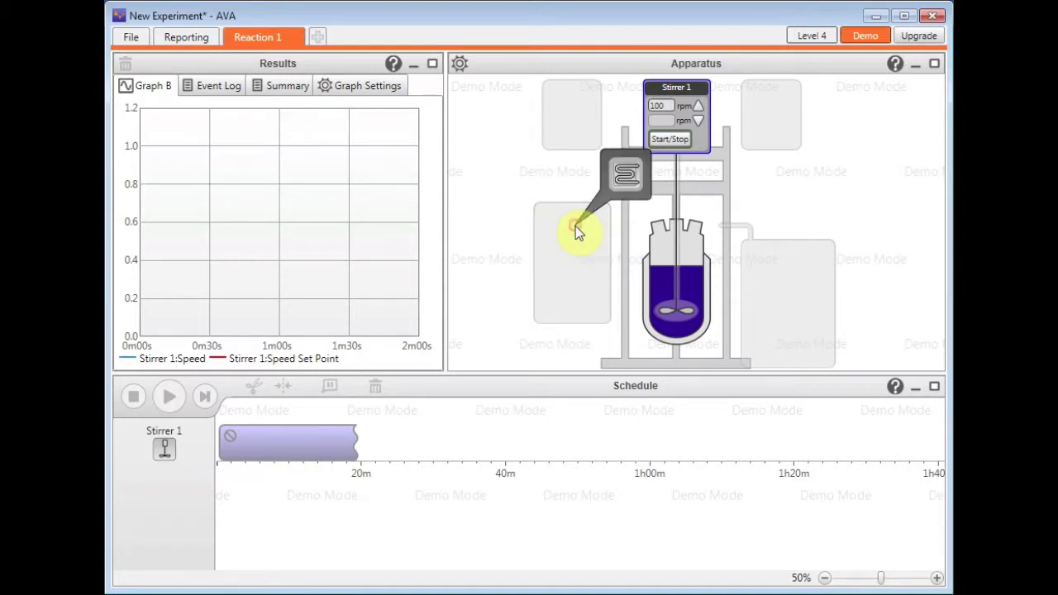
click(626, 175)
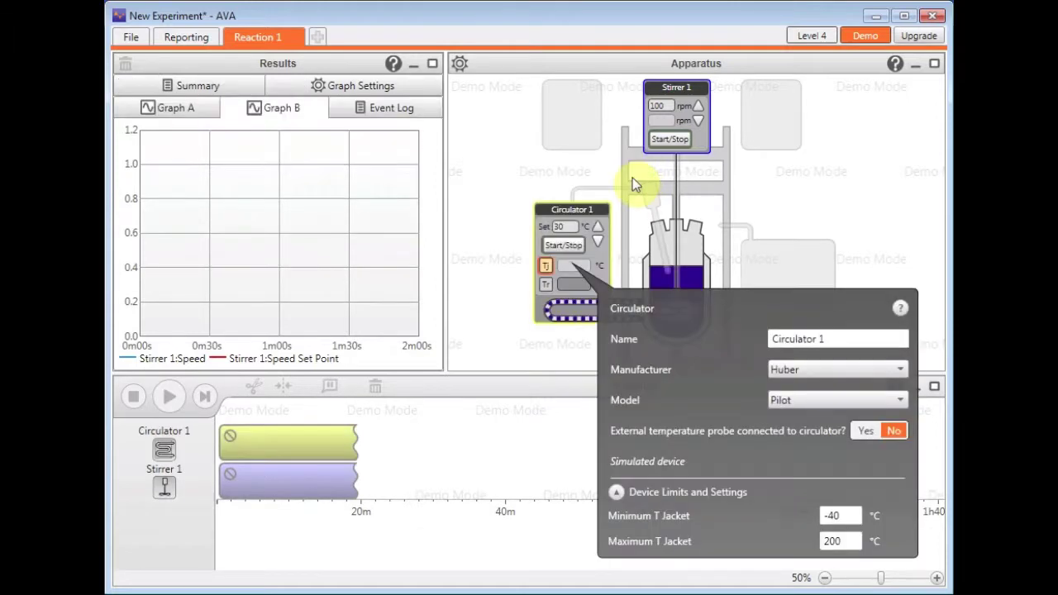
click(793, 202)
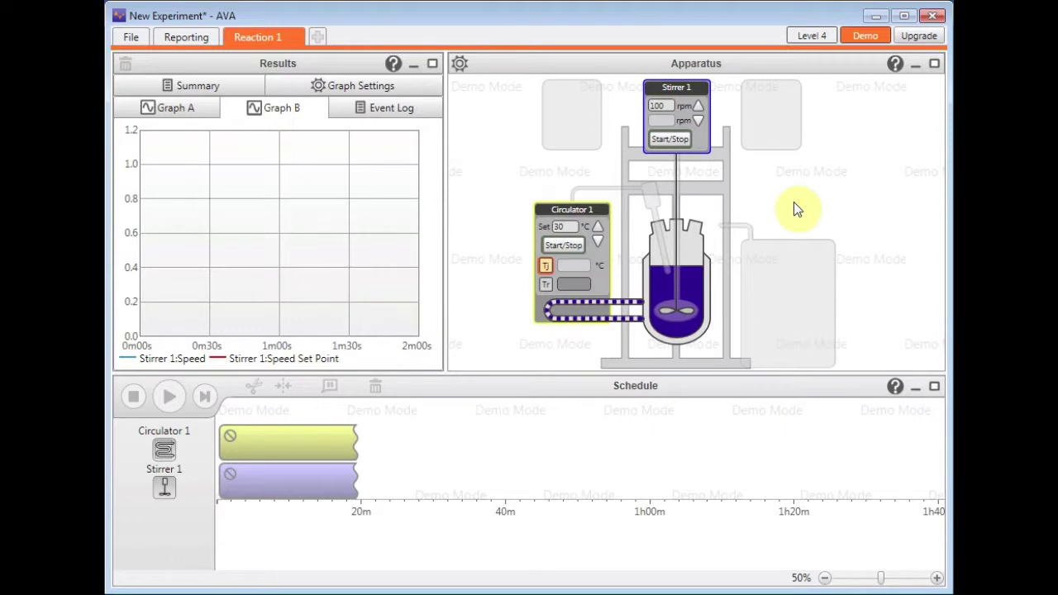
click(603, 224)
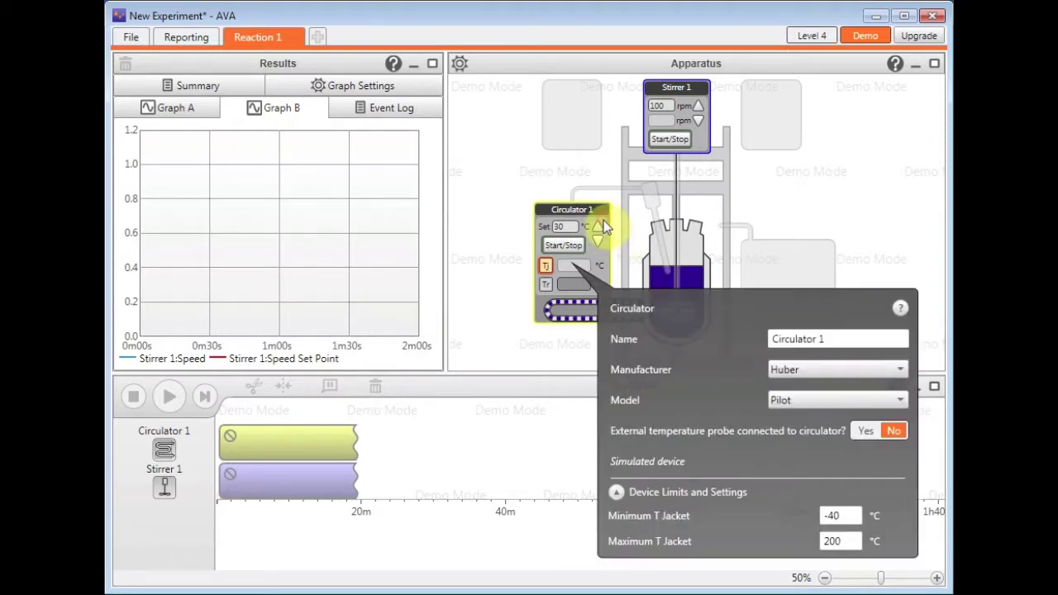
click(856, 430)
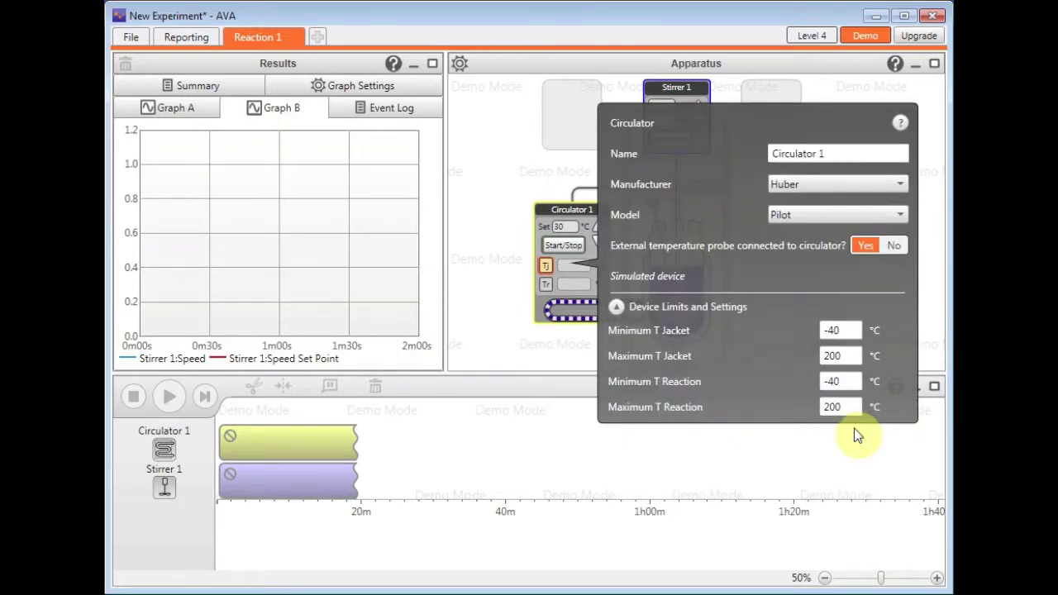
click(853, 428)
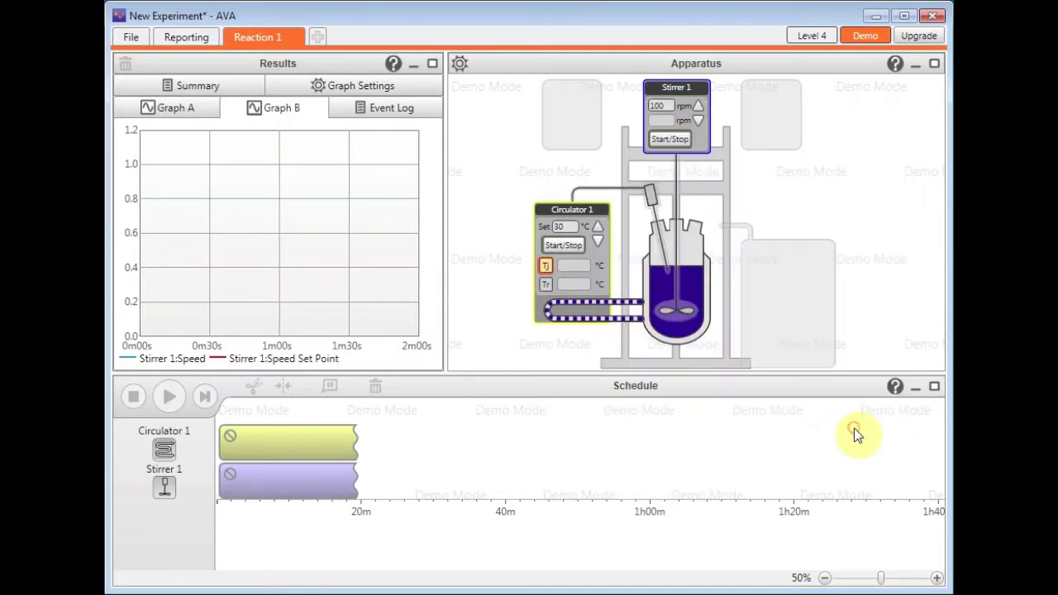
Step: Add Pump 1 mounted on a balance, plus pH Probe 1, to the vessel
click(782, 300)
click(837, 241)
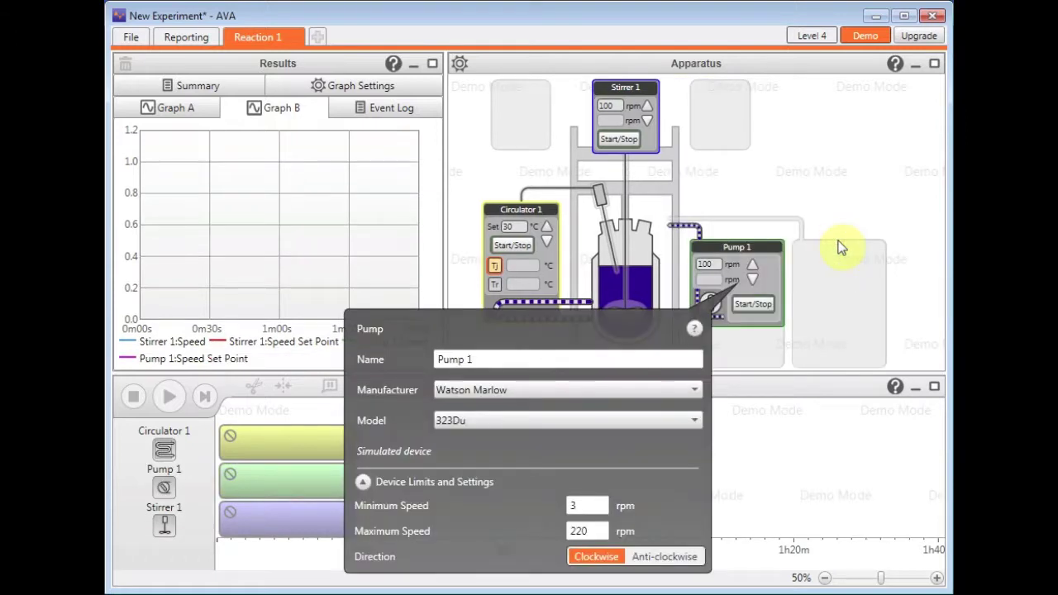
click(734, 362)
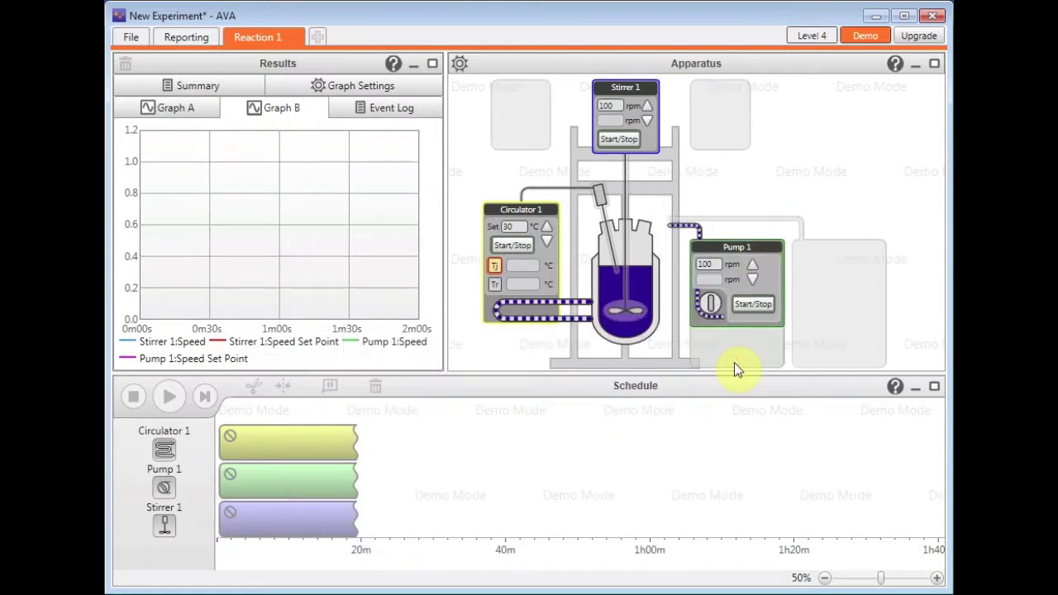
click(734, 362)
click(786, 314)
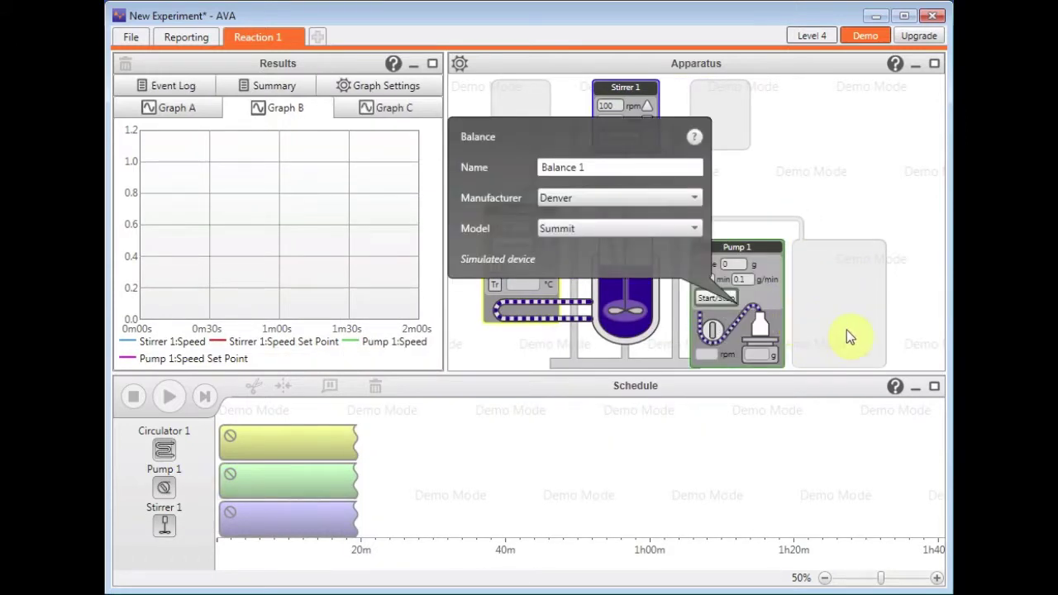
click(760, 160)
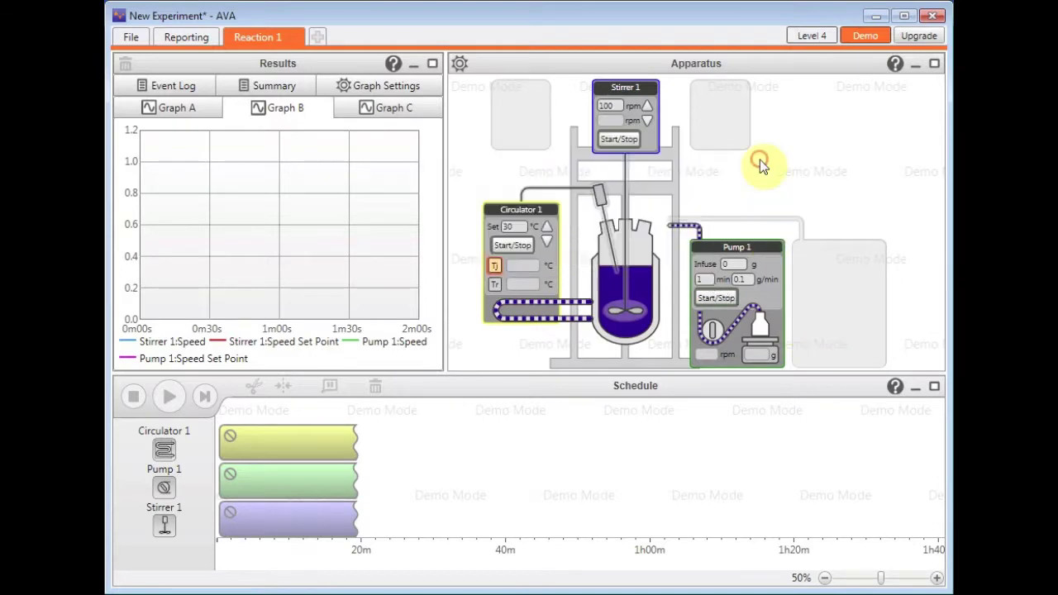
click(724, 132)
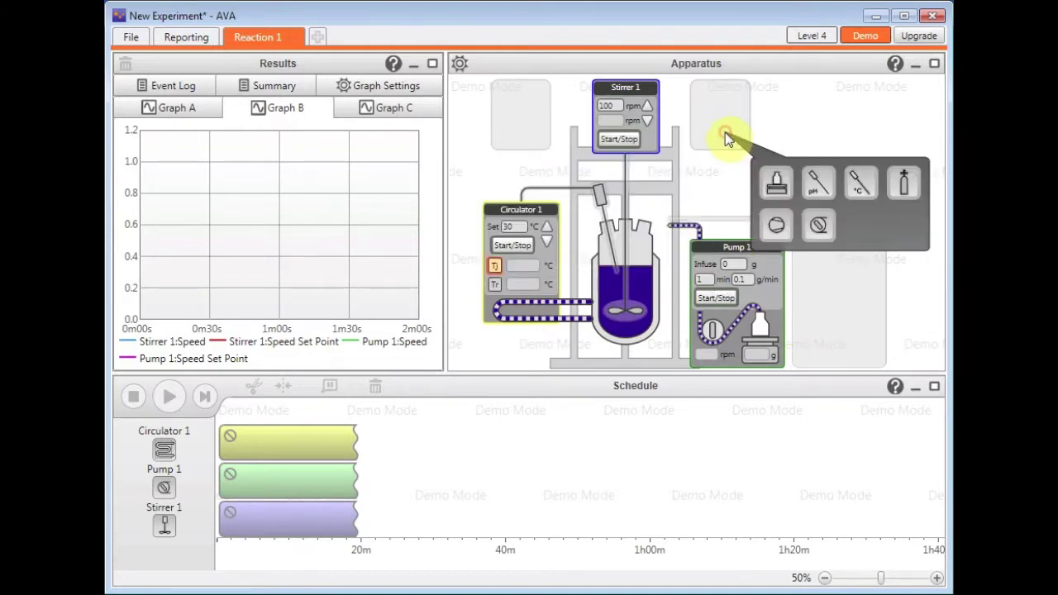
click(818, 188)
click(820, 188)
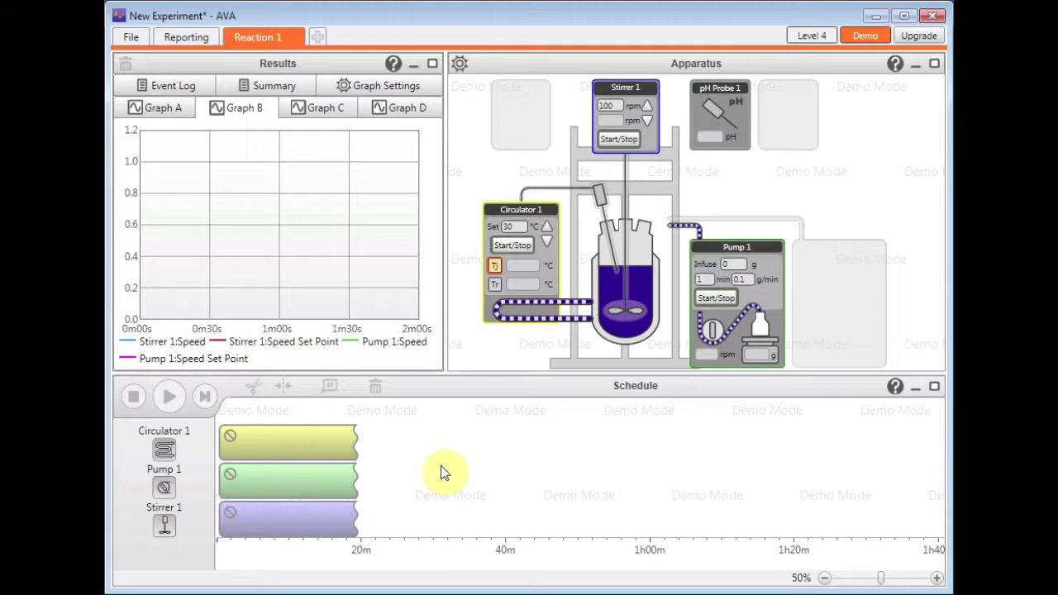
Step: Start Stirrer 1 at 100 rpm, saving the experiment as 'eg'
click(631, 140)
click(630, 140)
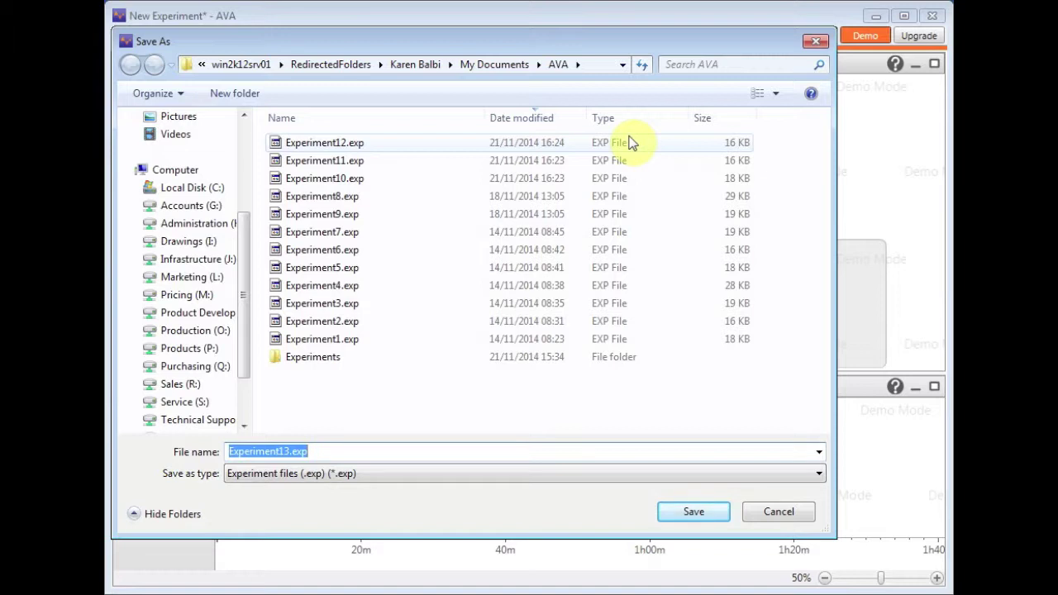
text(eg)
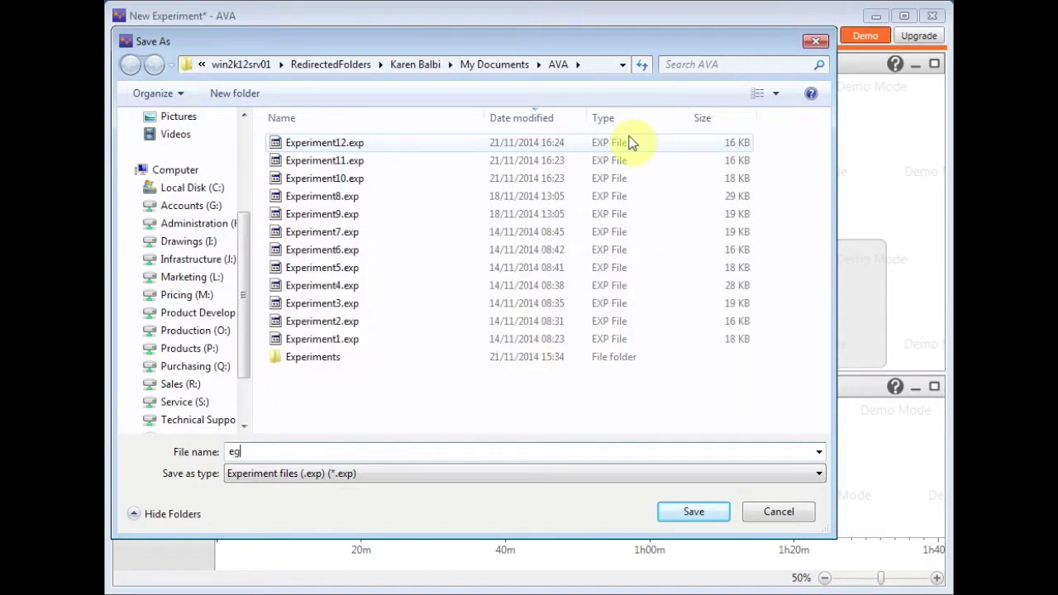
key(Return)
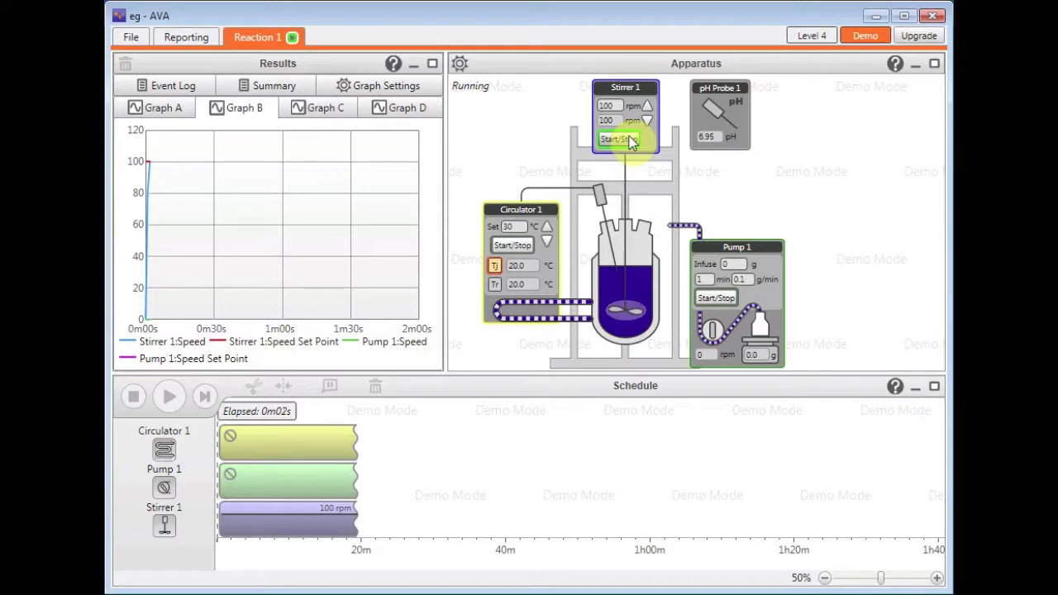
Step: Start Circulator 1 controlling Tr, setting 45 °C then raising the setpoint to 50 °C
click(520, 243)
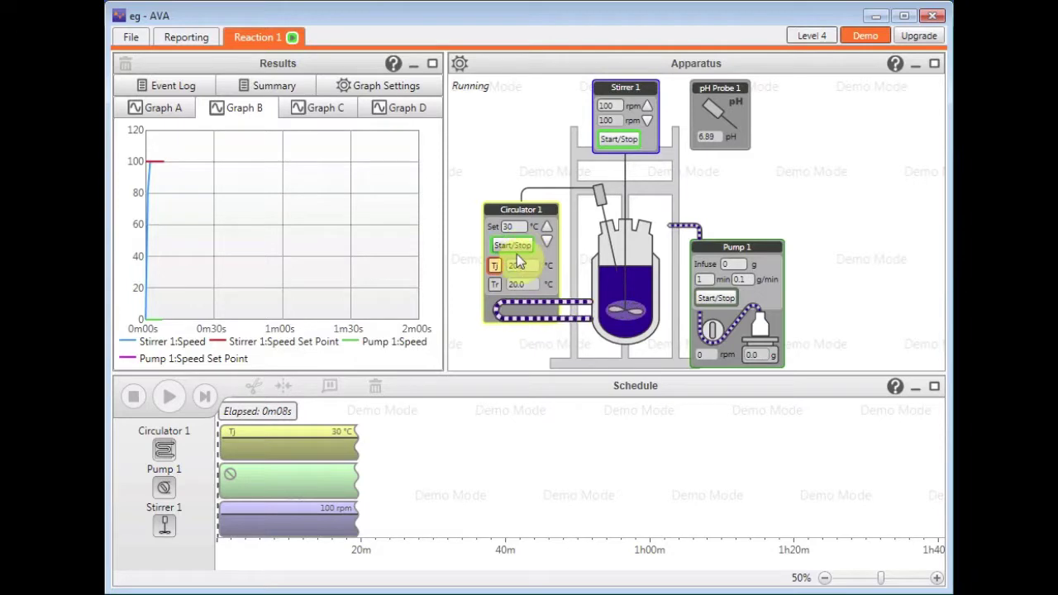
click(499, 282)
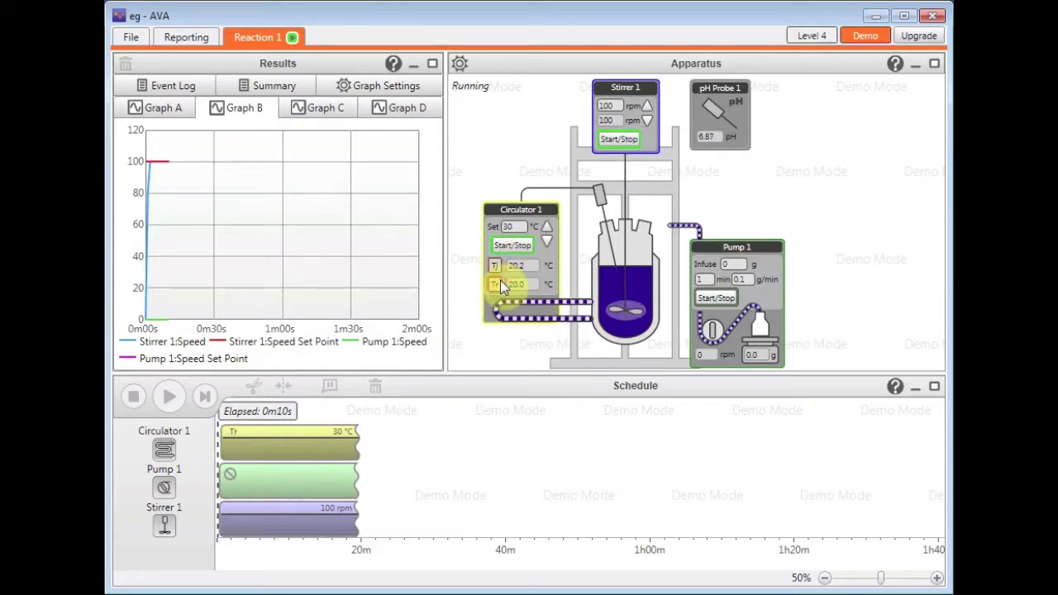
double_click(522, 226)
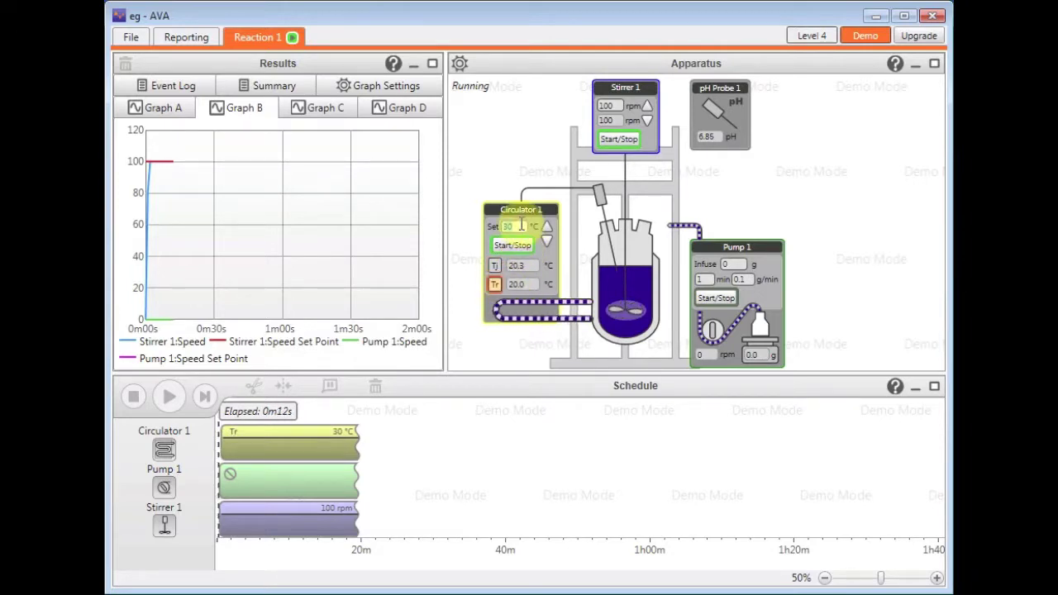
text(45)
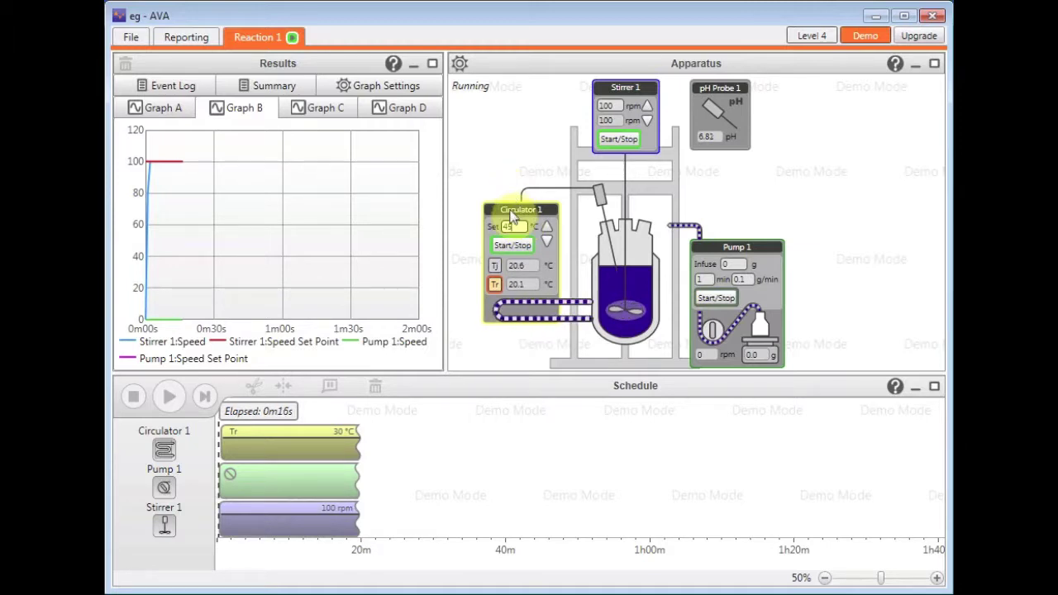
click(501, 145)
click(549, 229)
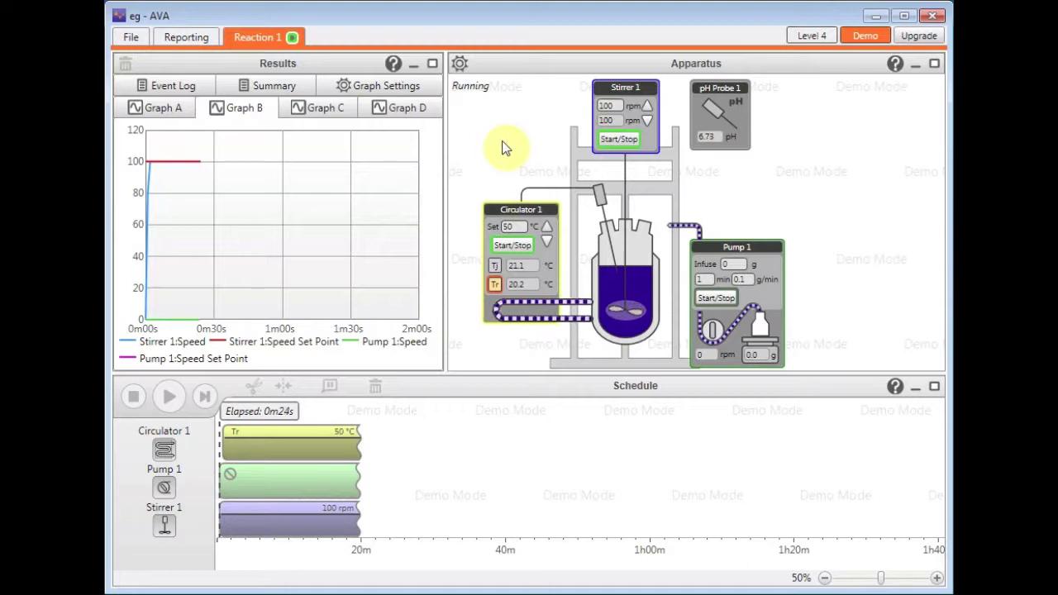
click(936, 577)
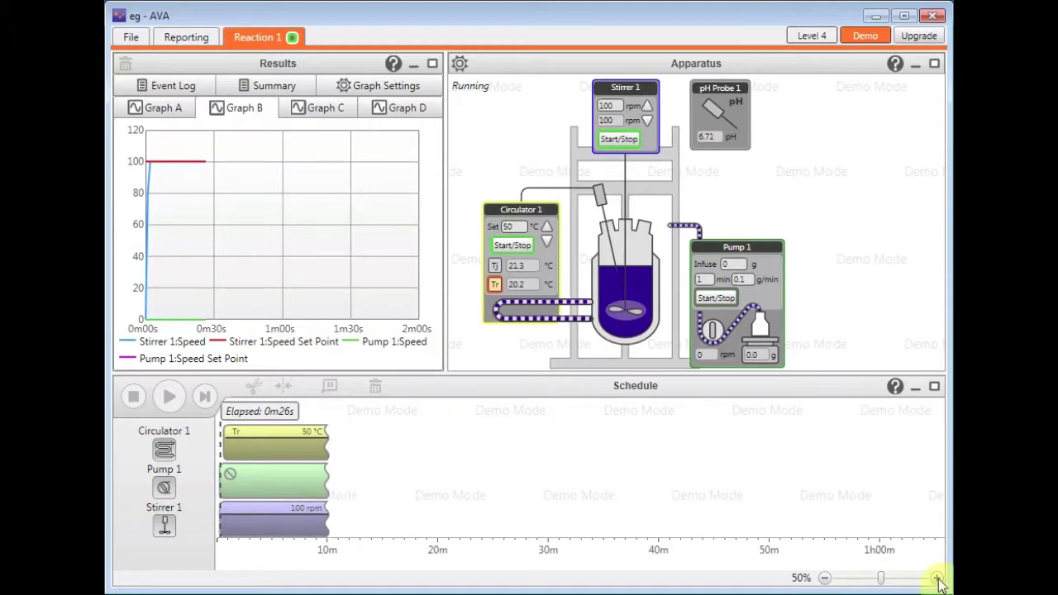
click(936, 578)
click(936, 577)
click(936, 577)
click(936, 578)
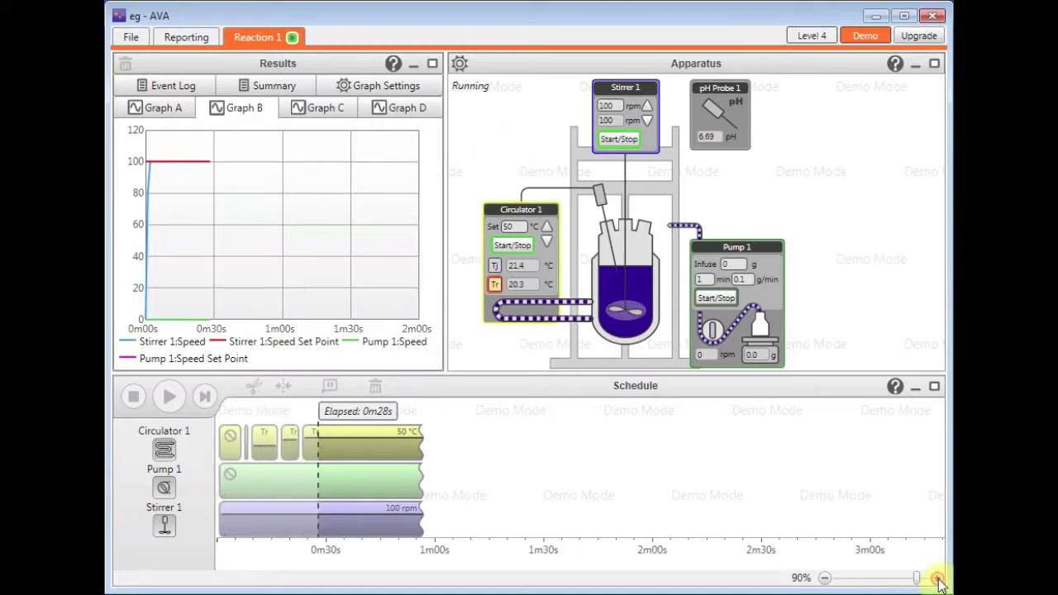
click(936, 577)
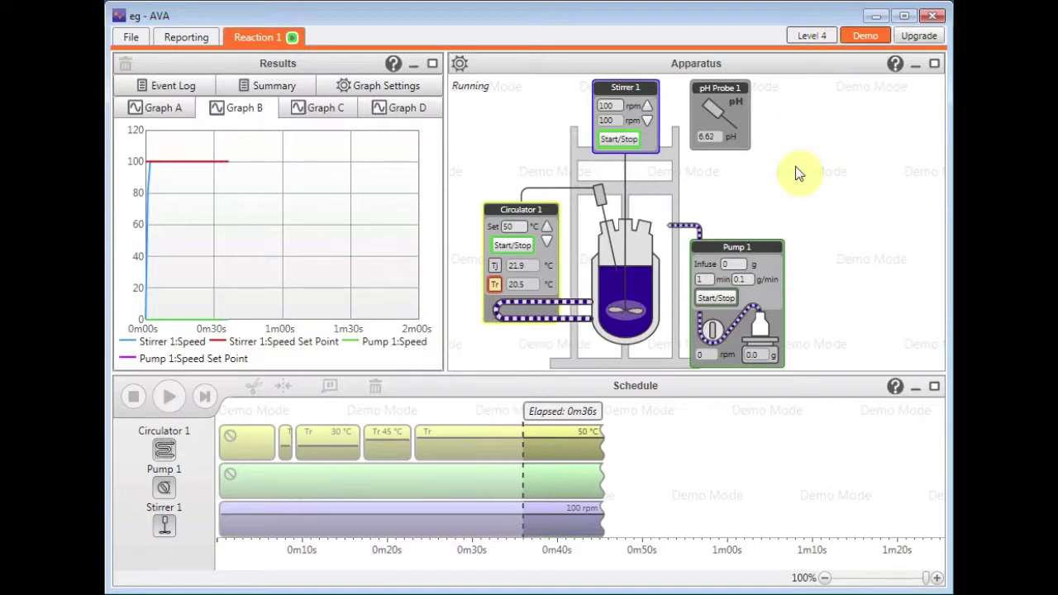
Step: Infuse 5 g with Pump 1, stop it at 2.3 g, then stop Stirrer 1
click(737, 263)
text(5)
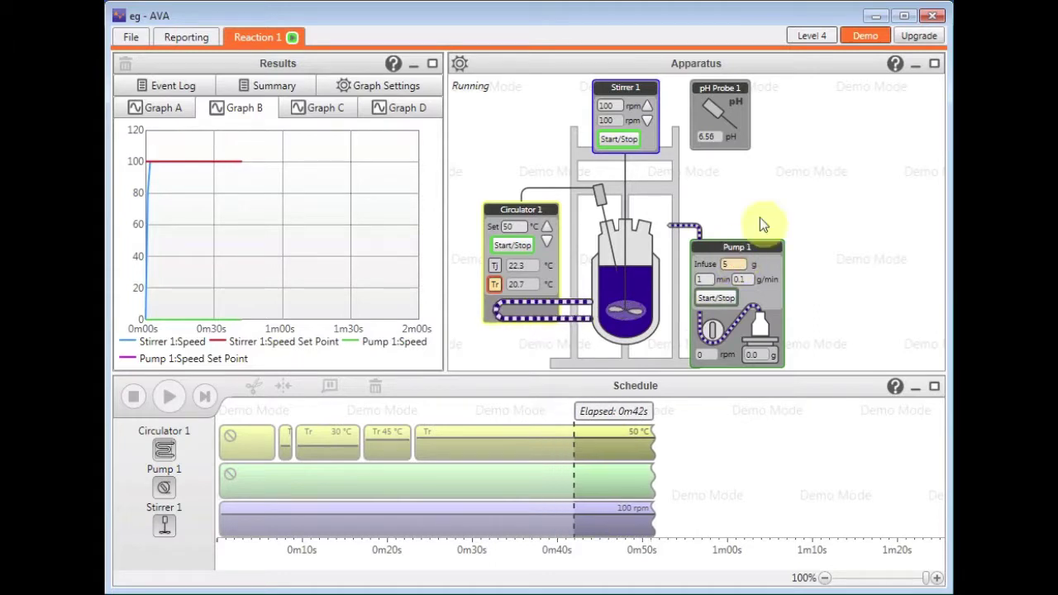
click(718, 298)
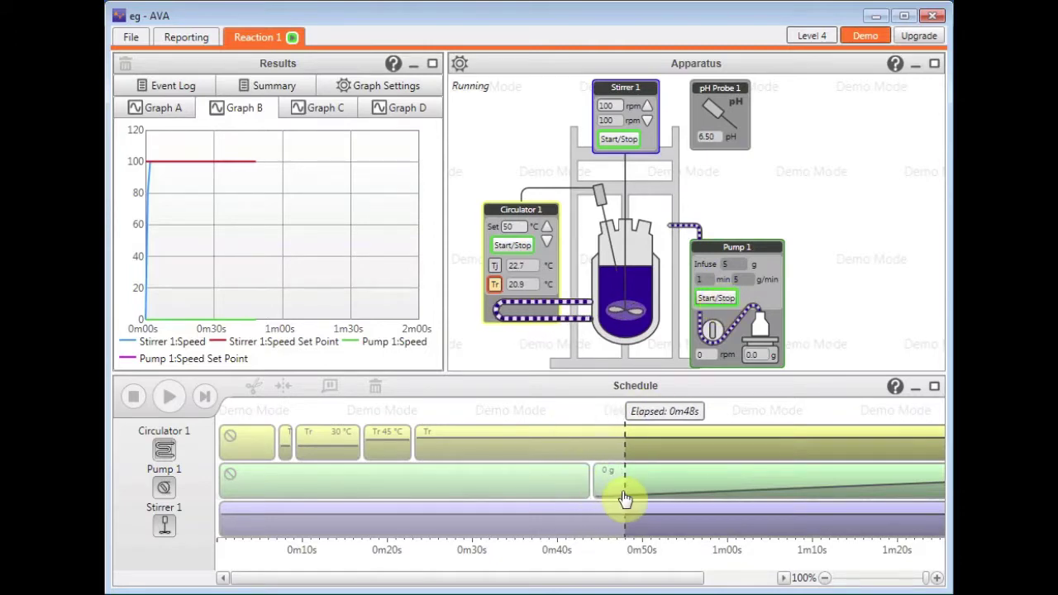
click(823, 578)
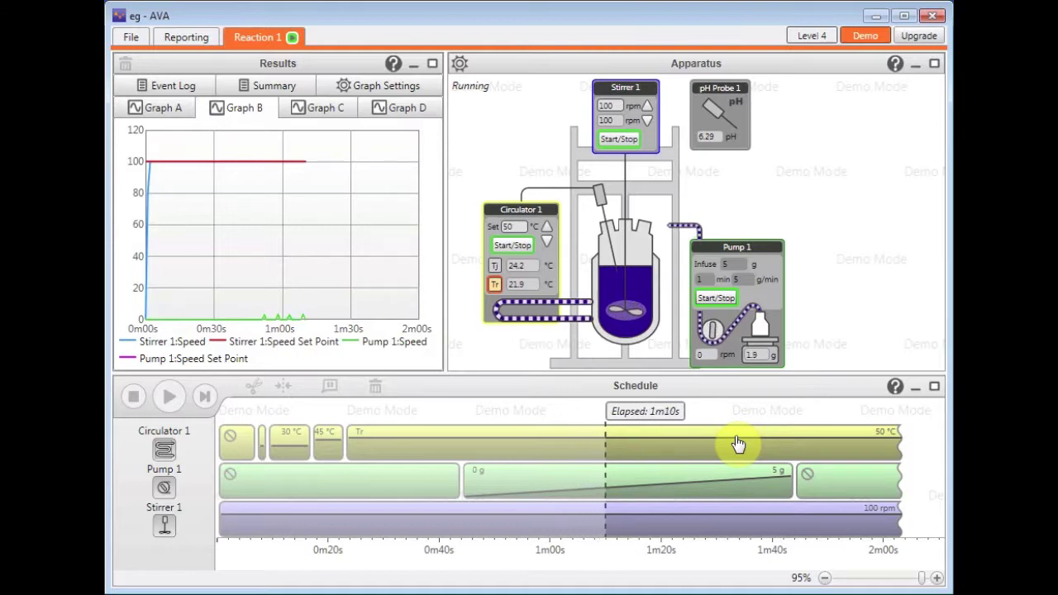
click(714, 297)
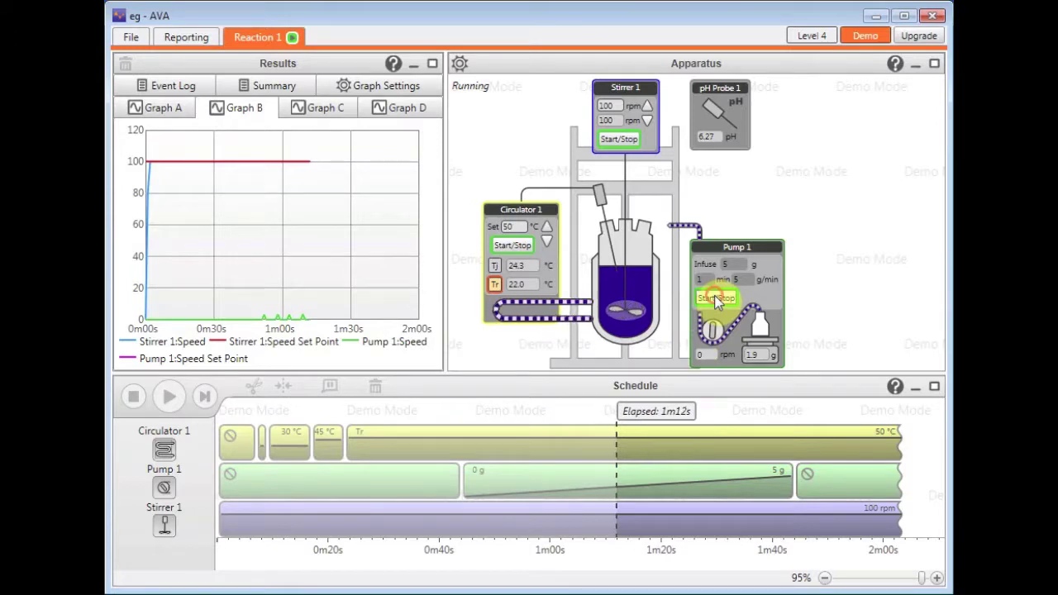
click(616, 142)
Step: Stop Circulator 1, put the stirrer under schedule control, and save as Experiment13.exp
click(520, 244)
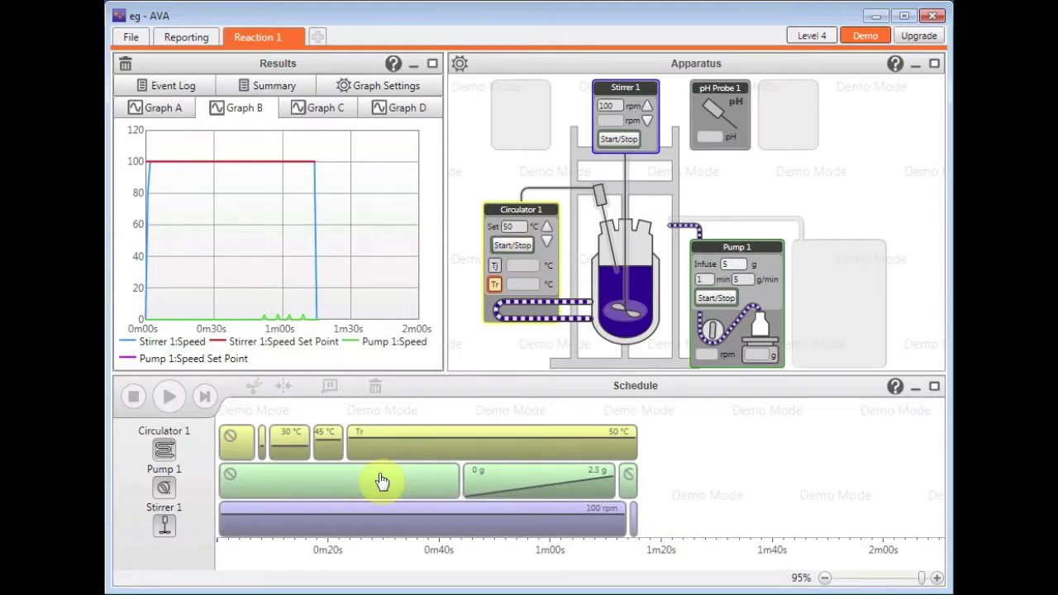
click(295, 526)
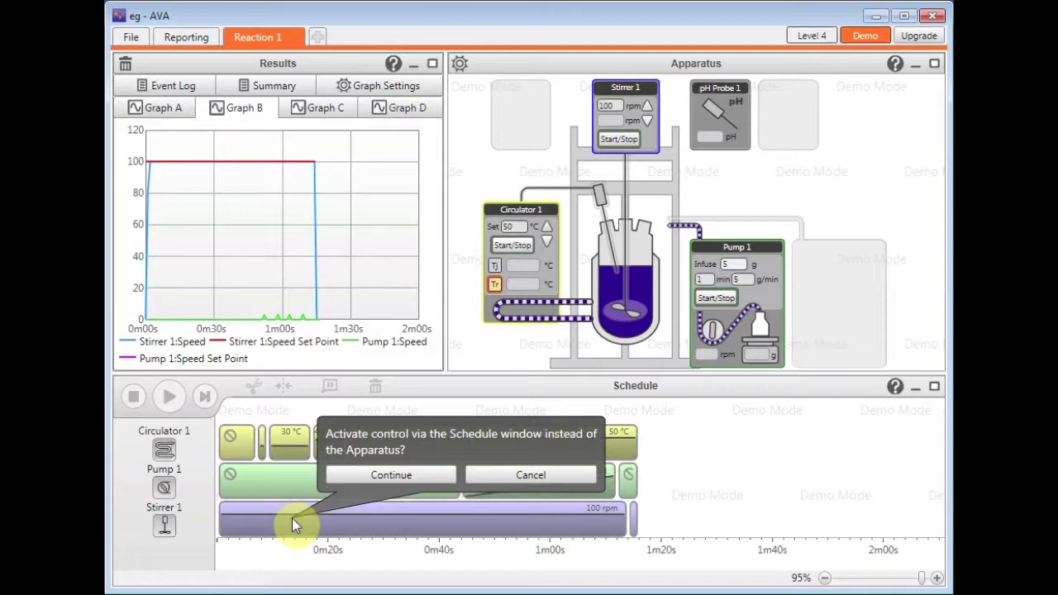
click(375, 474)
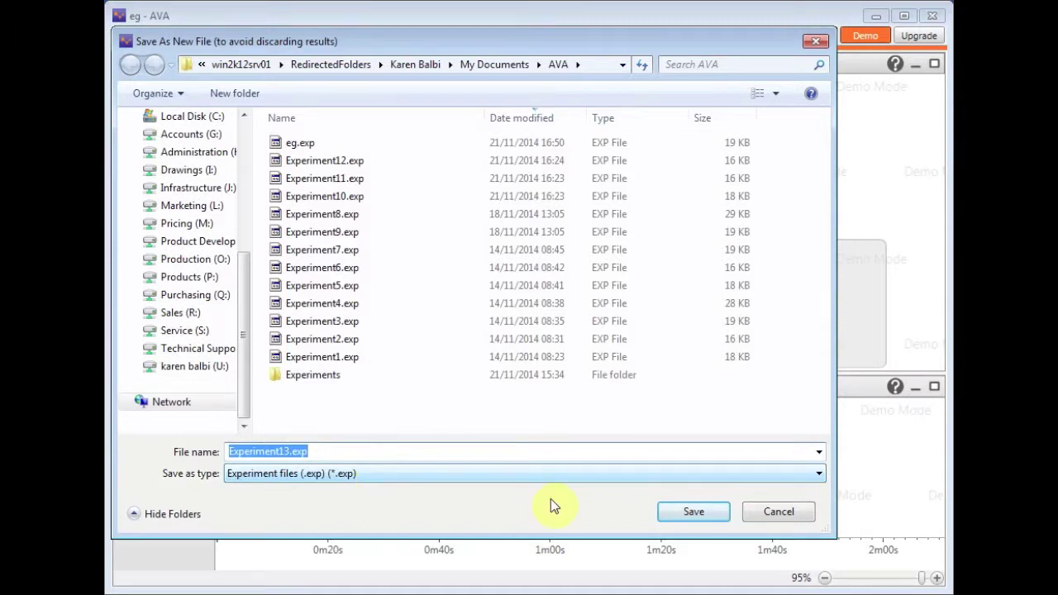
click(663, 513)
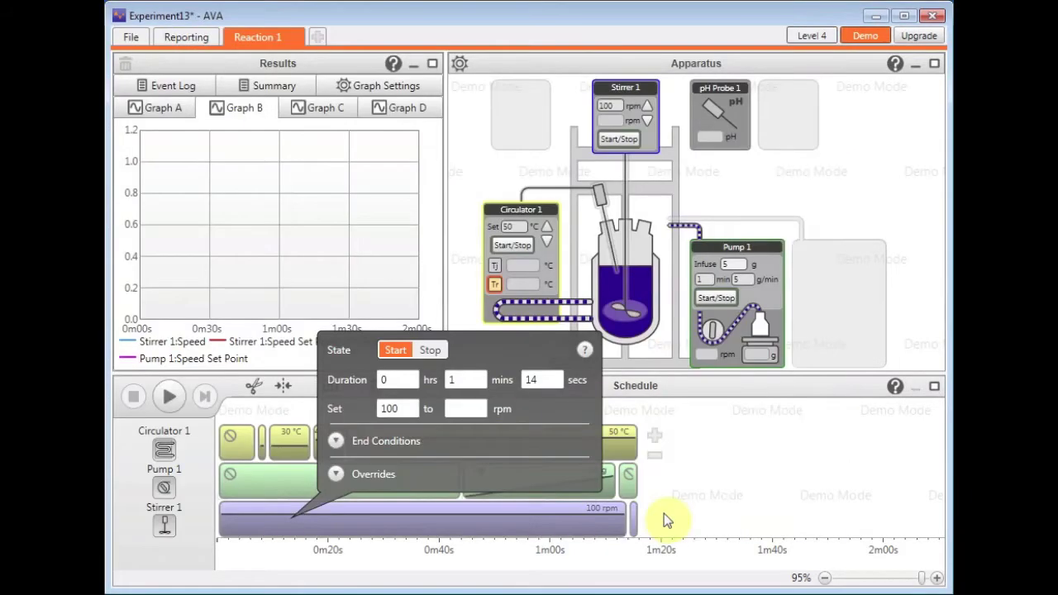
click(684, 425)
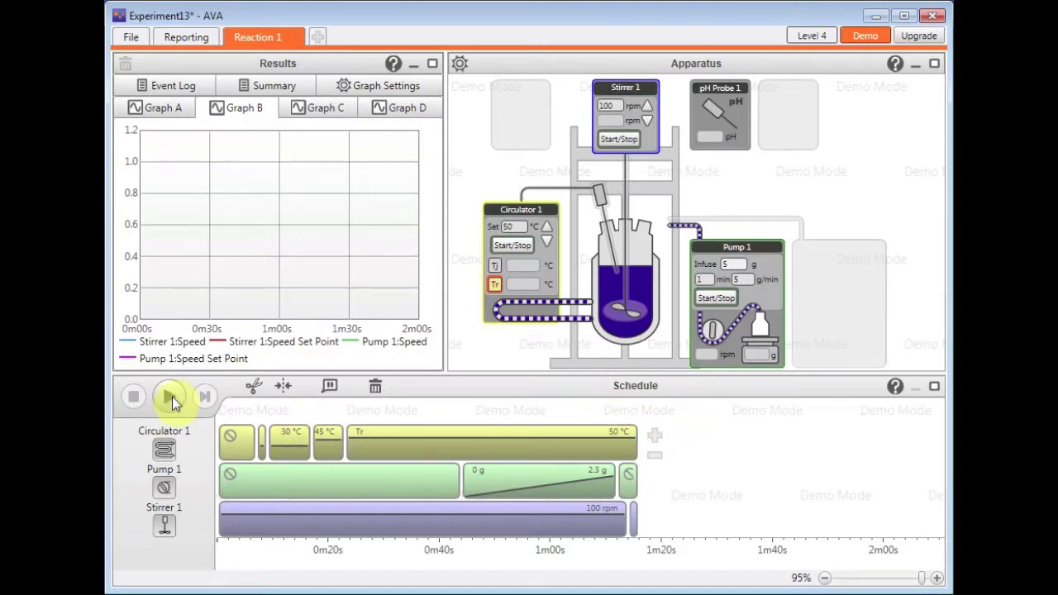
Step: Play the schedule and open the 30 °C circulator step's settings
click(172, 396)
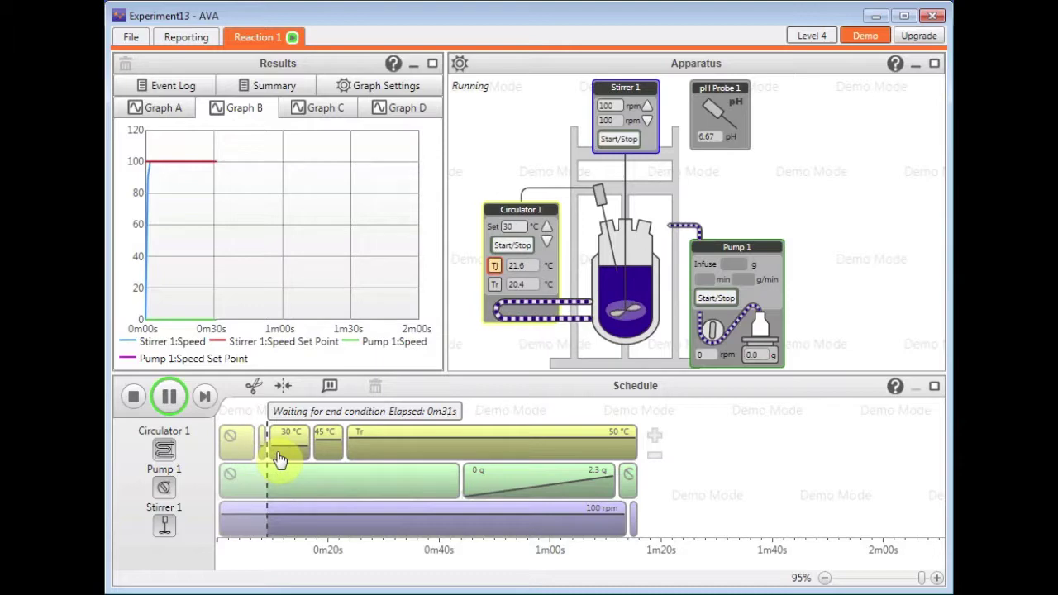
click(276, 451)
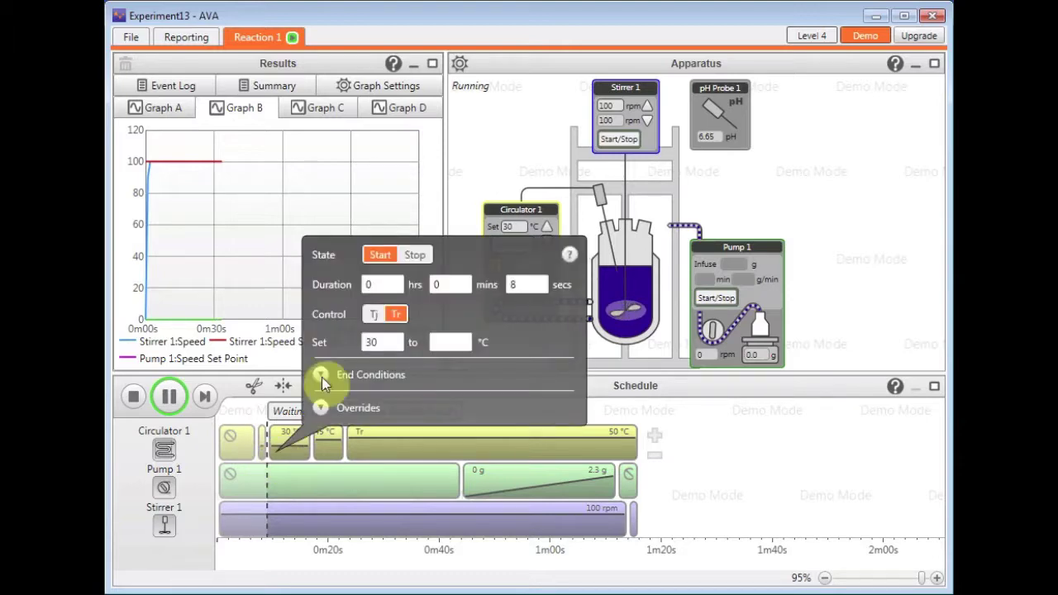
Step: Untick 'Duration and set value achieved' on the 30 °C circulator step, then stop
click(323, 377)
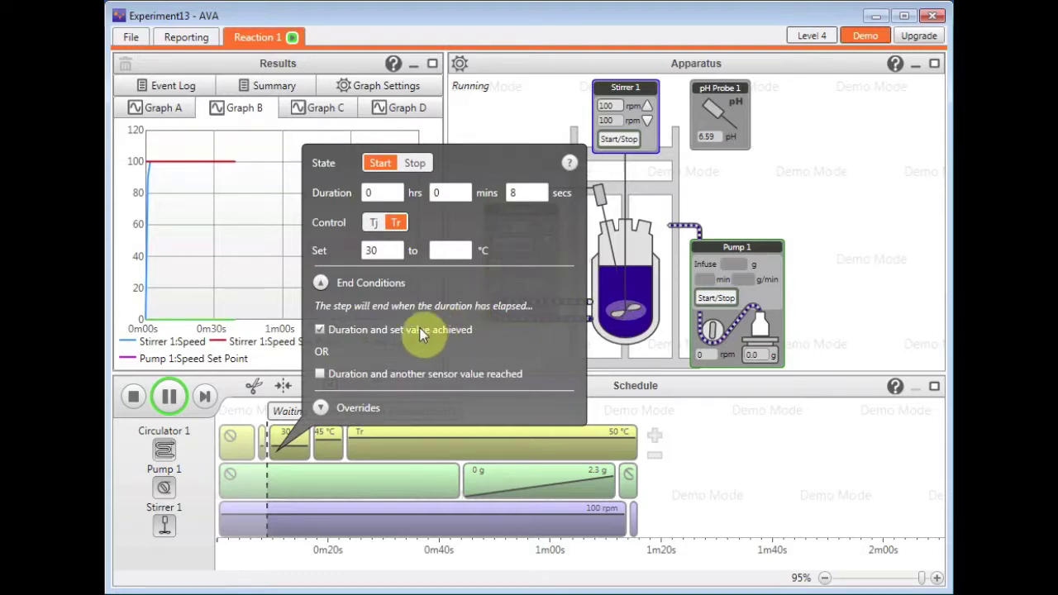
click(321, 329)
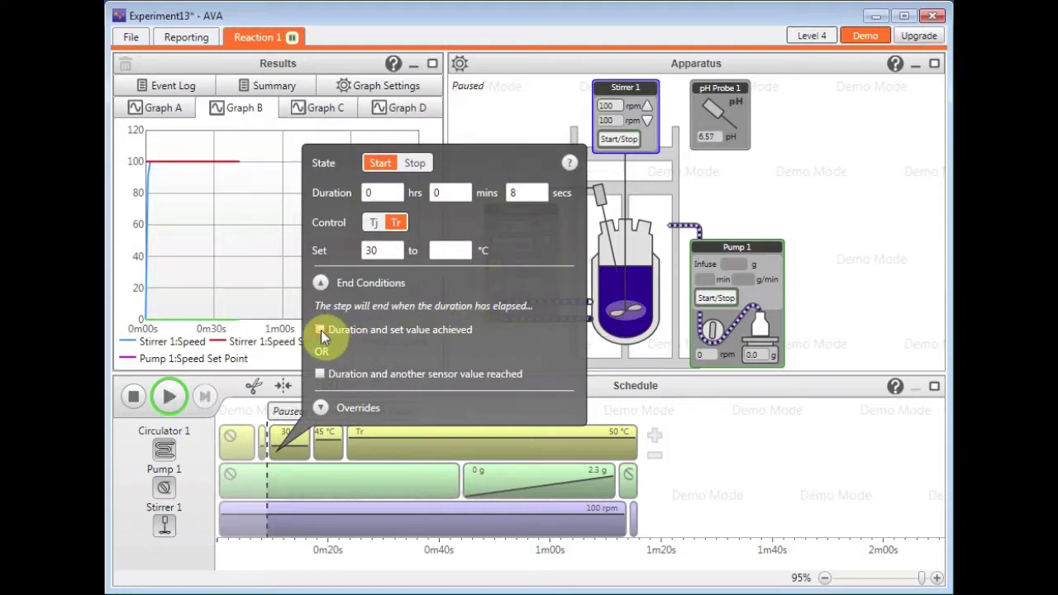
click(319, 287)
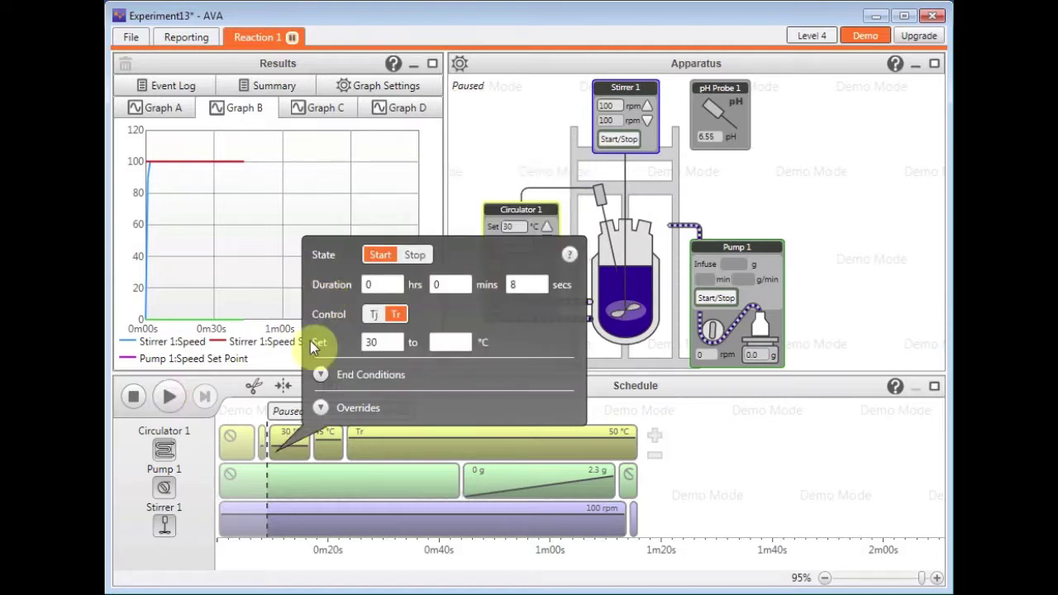
click(855, 406)
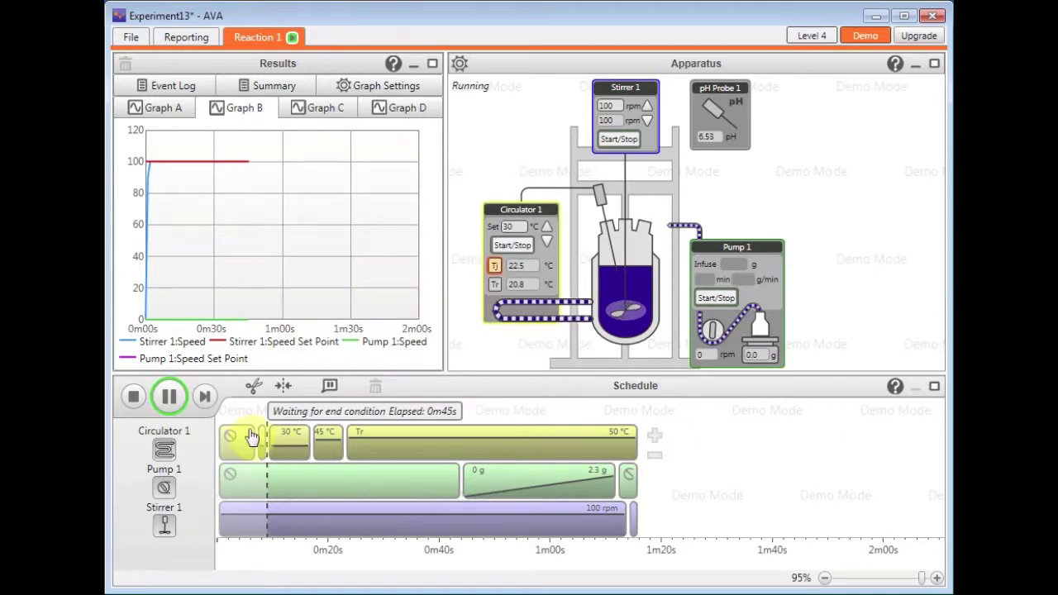
click(132, 395)
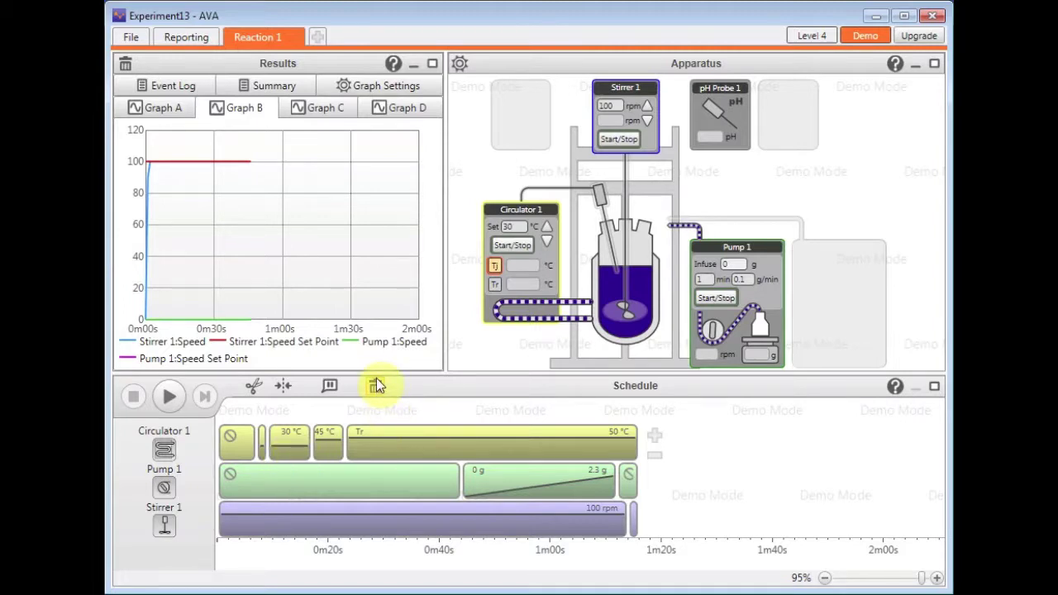
Step: Delete the whole schedule and save the cleared experiment as Experiment14.exp
click(376, 382)
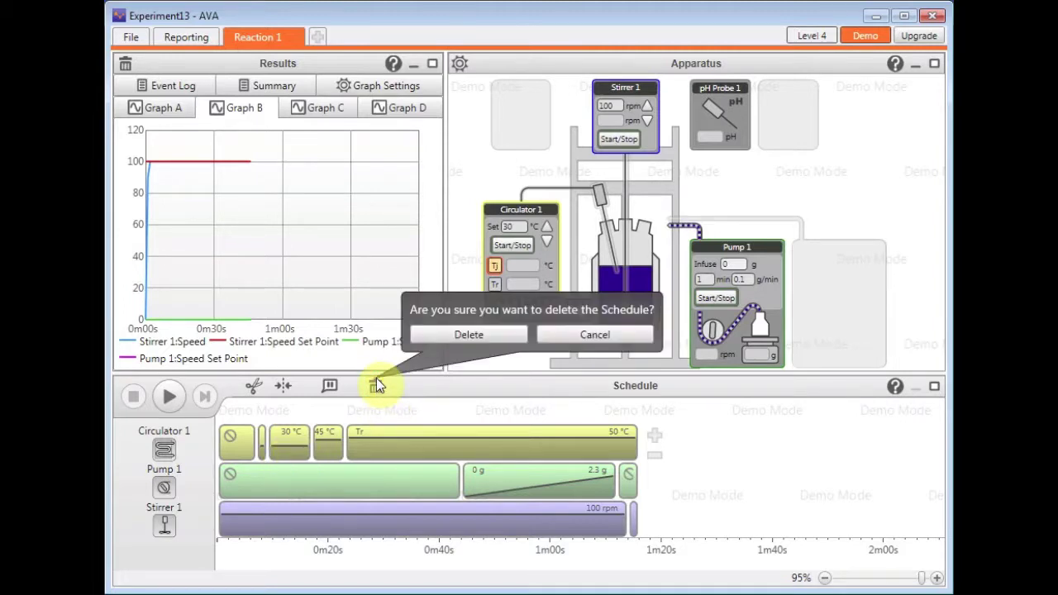
click(457, 331)
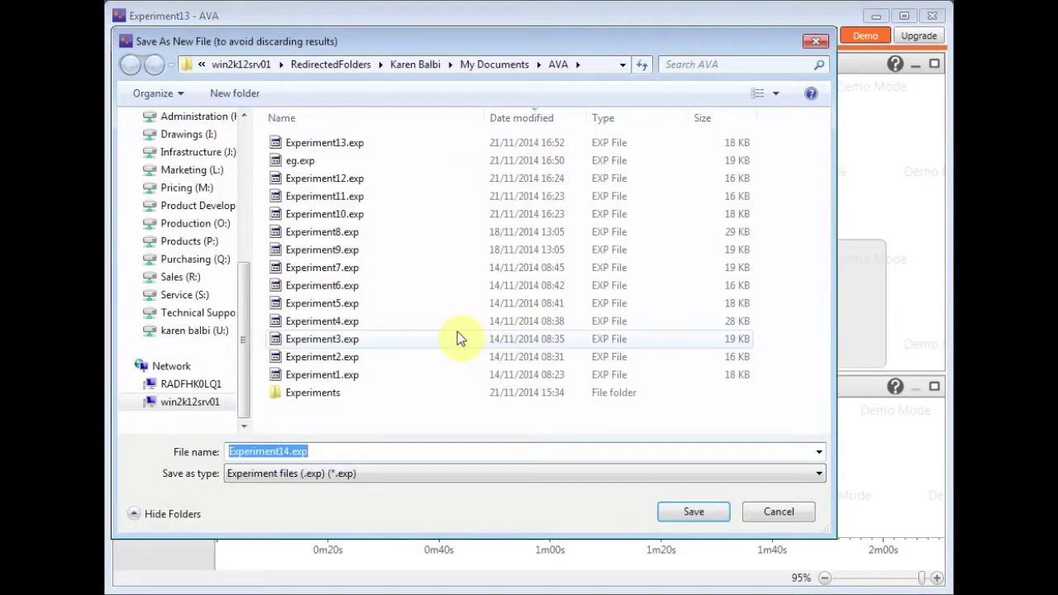
click(670, 510)
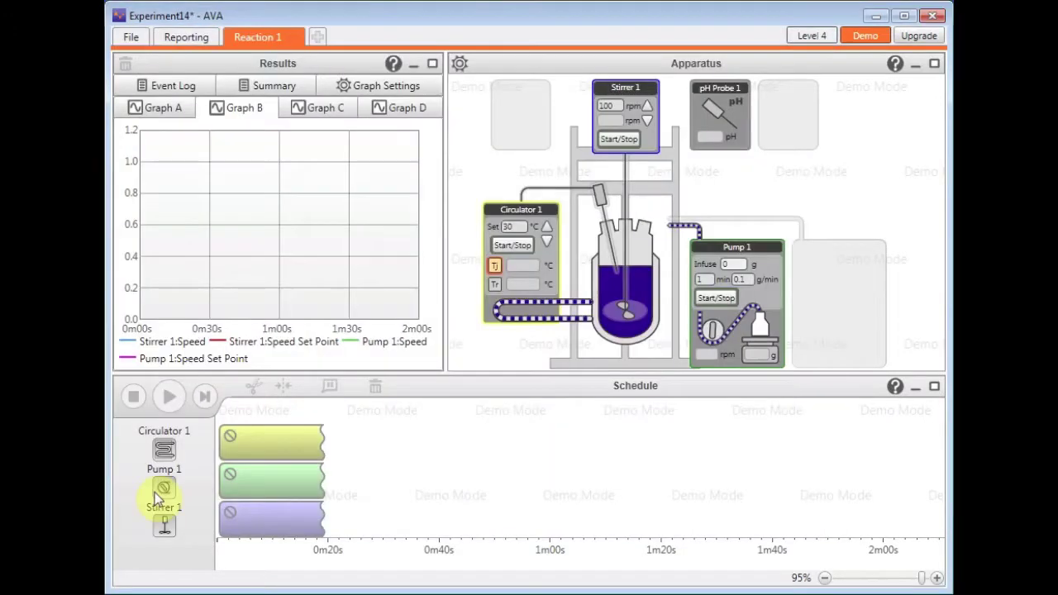
Step: Add a 30 °C Circulator 1 schedule step with its duration set to 1 minute
click(307, 459)
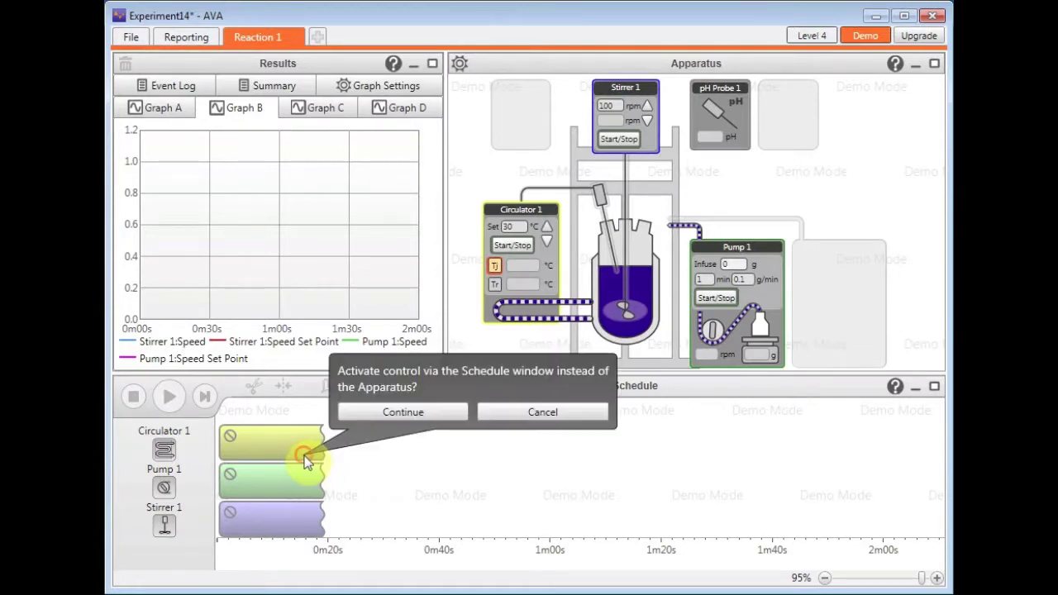
click(379, 413)
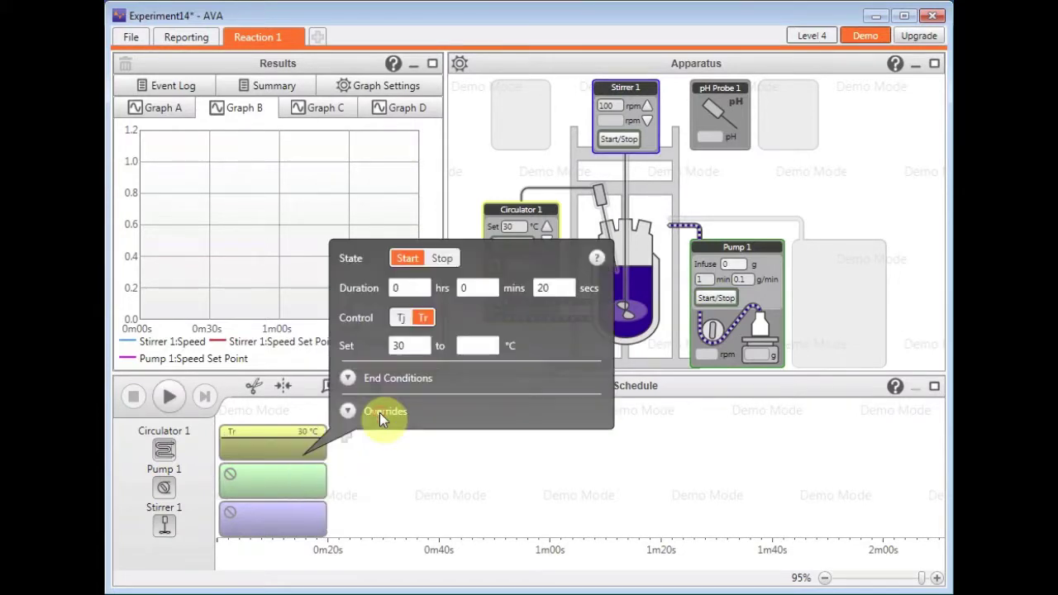
click(372, 471)
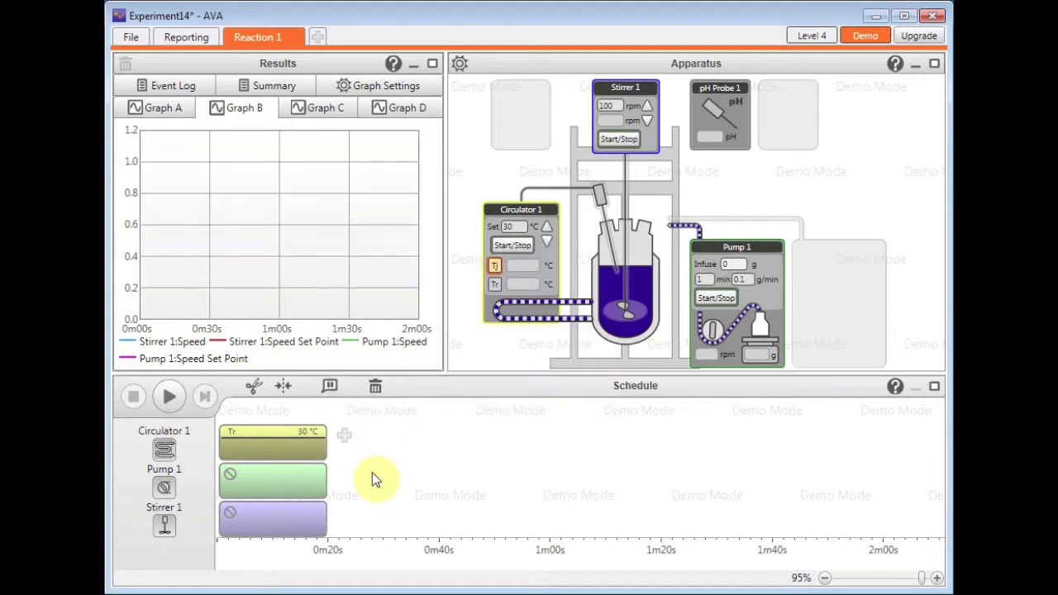
click(306, 457)
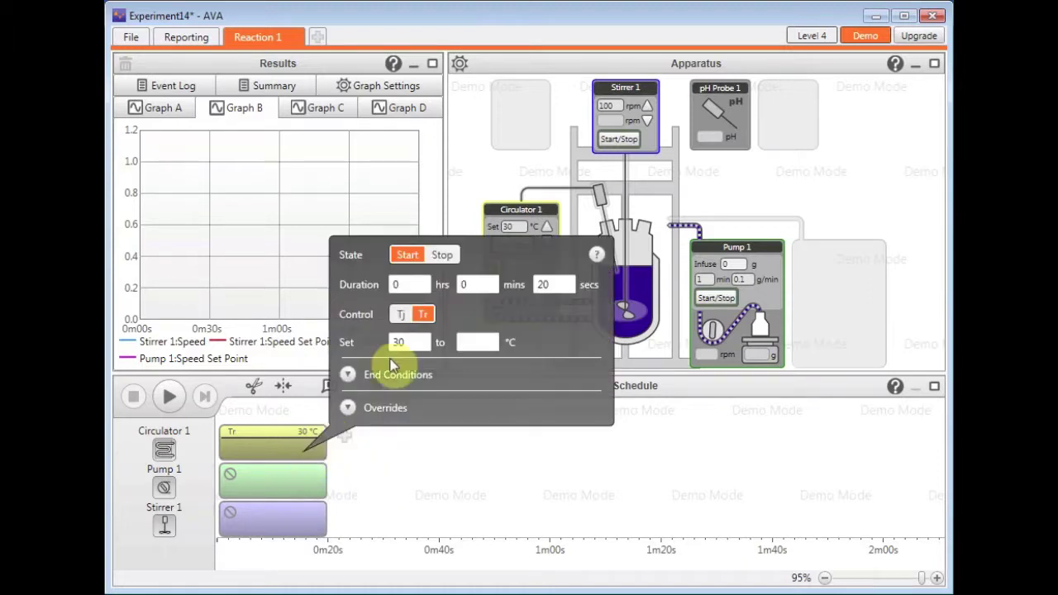
click(487, 284)
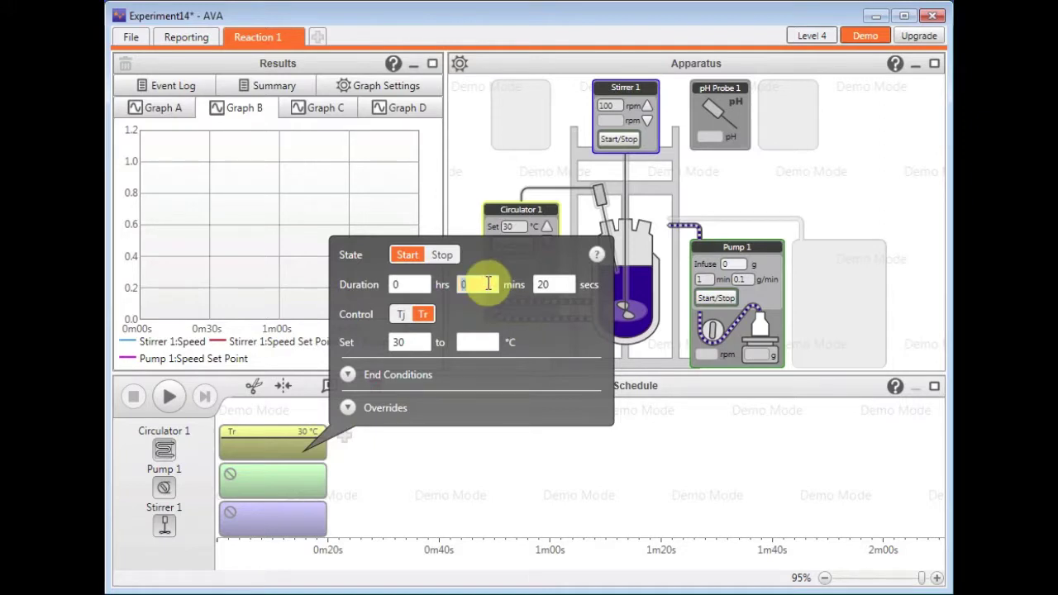
text(1)
click(460, 494)
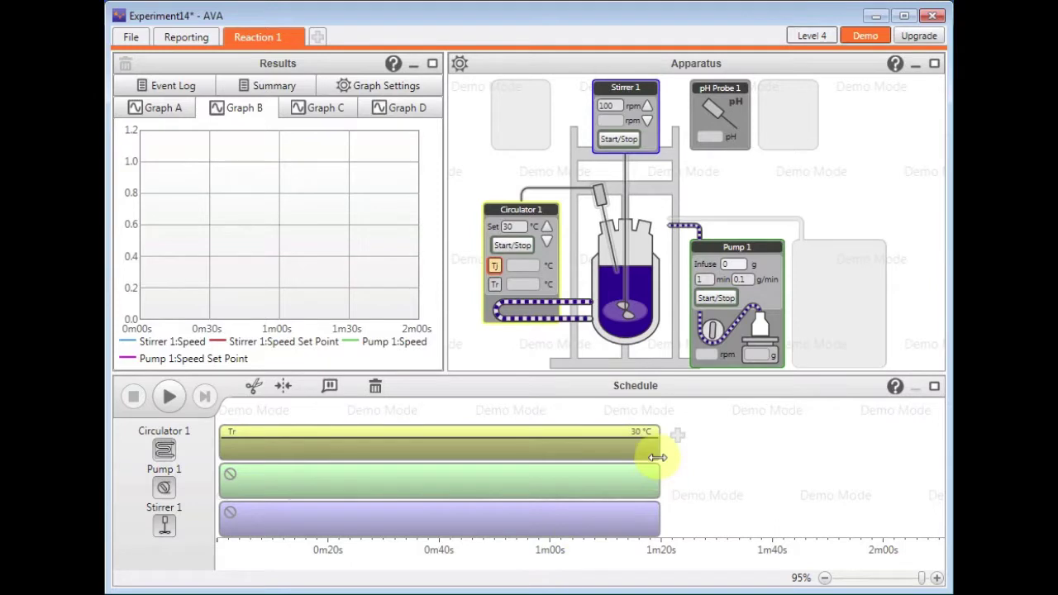
Step: Stretch all schedule bars to 2m00s and set the stirrer step to 200 rpm
drag(655, 457, 882, 499)
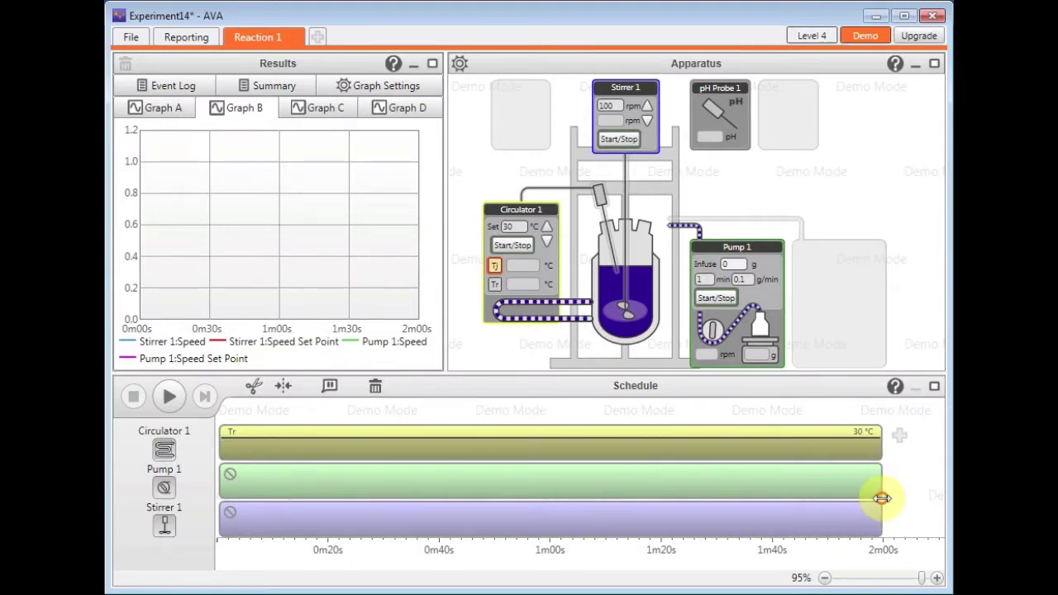
click(752, 518)
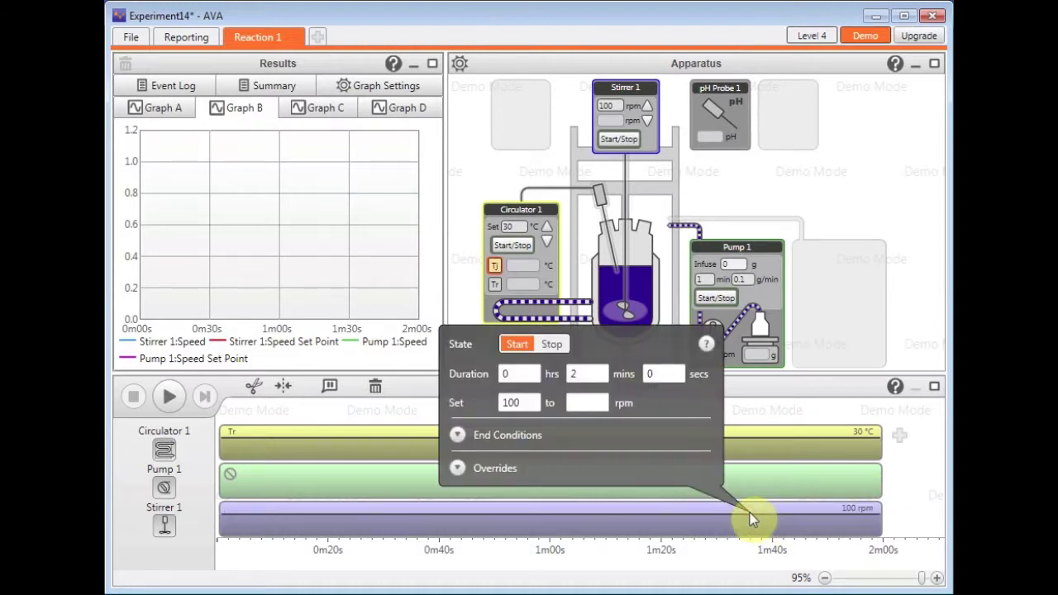
double_click(510, 404)
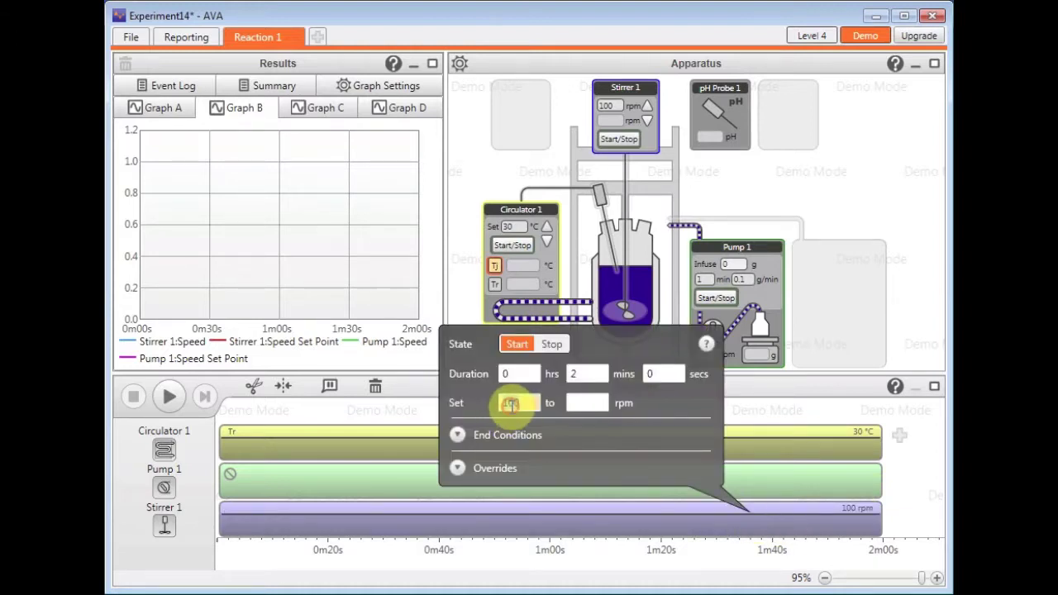
text(2)
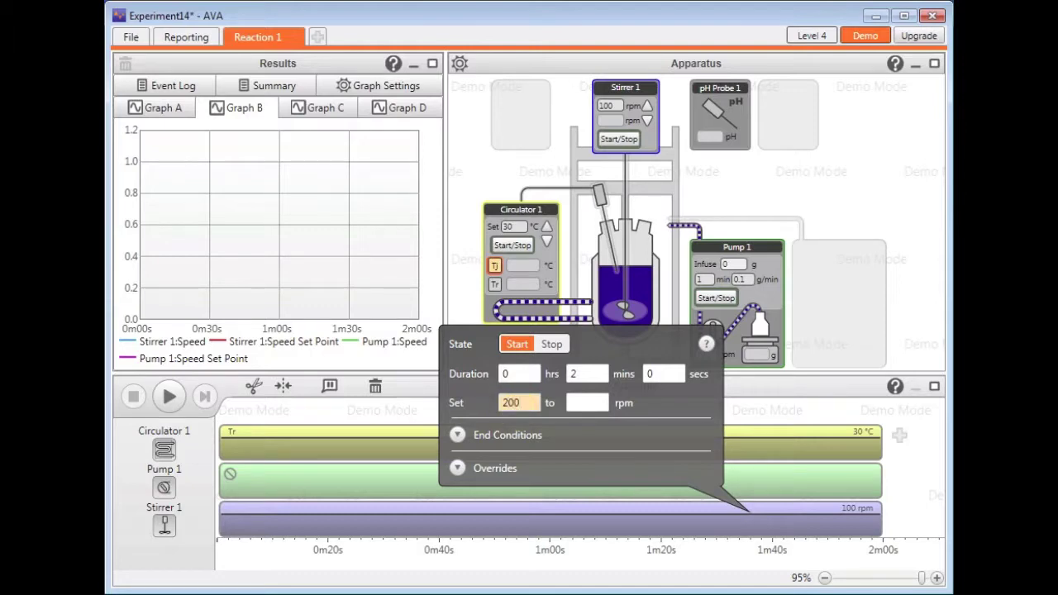
text(00)
click(431, 411)
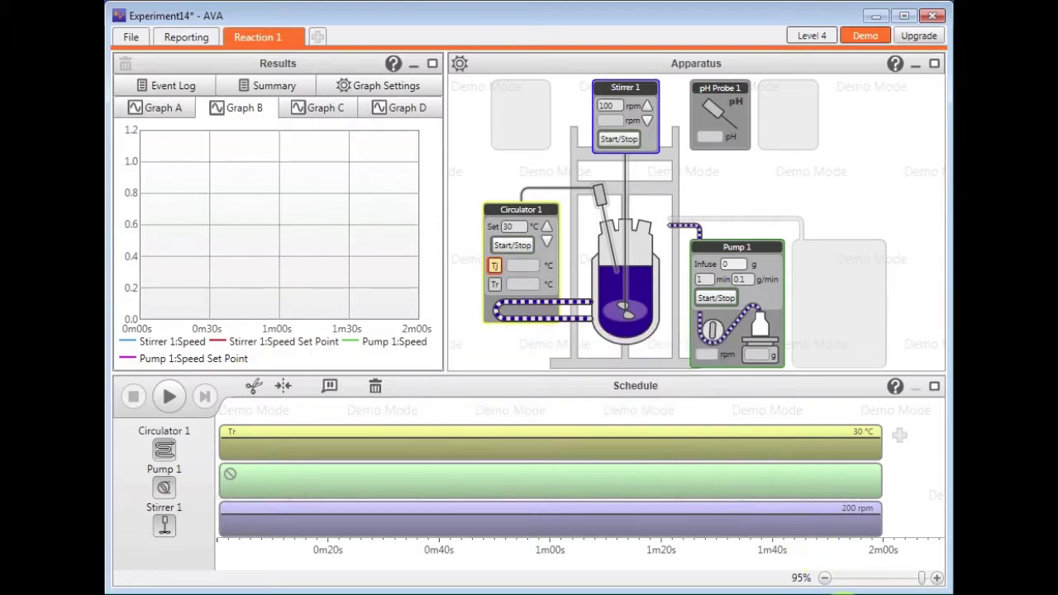
click(825, 578)
Step: Add a 15-minute circulator ramp heating Tr from 30 to 50 °C
click(825, 578)
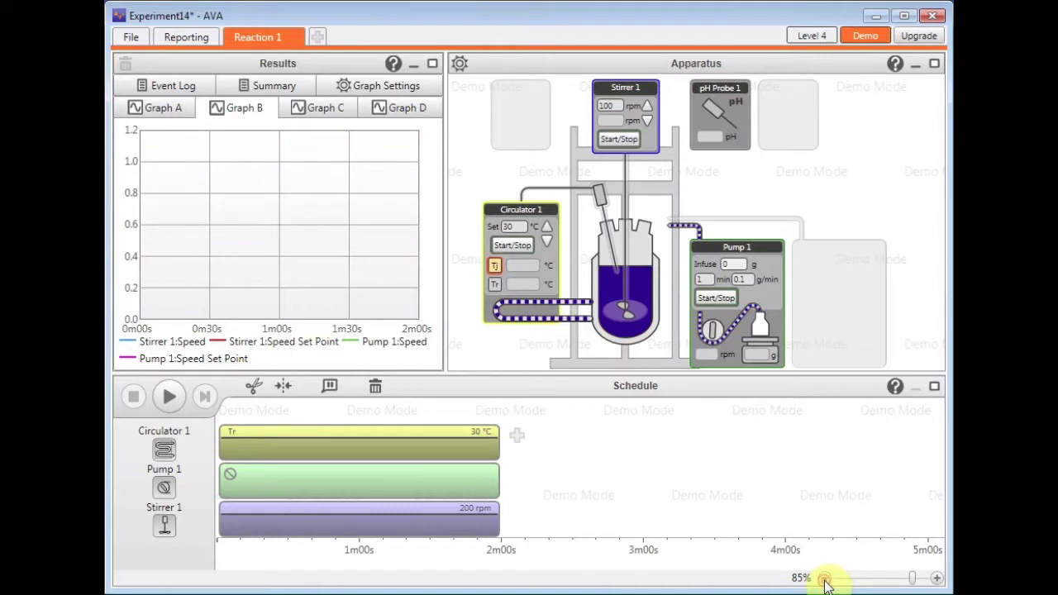
click(825, 578)
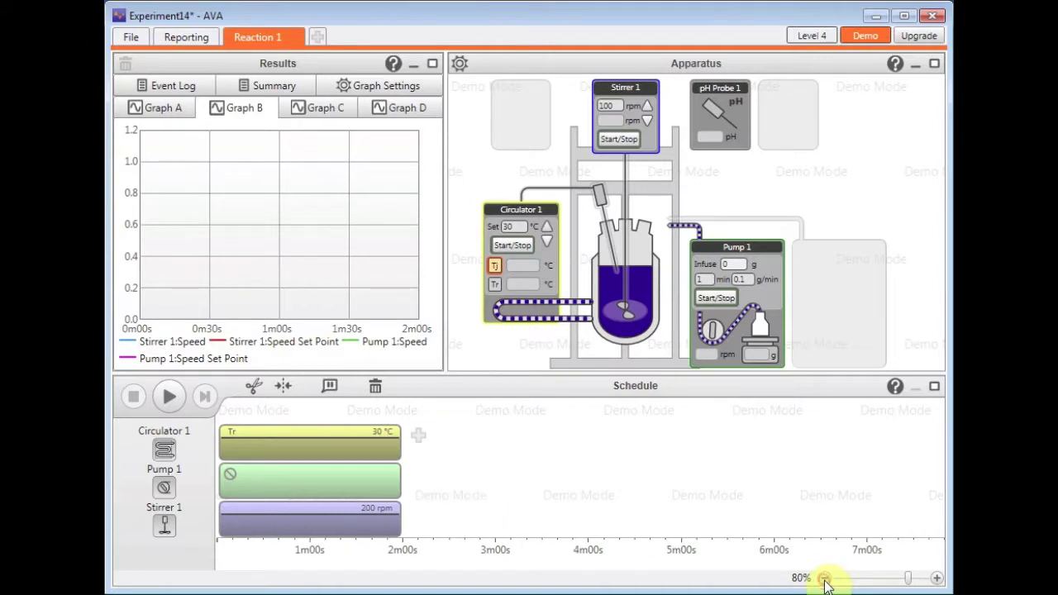
click(419, 438)
click(436, 439)
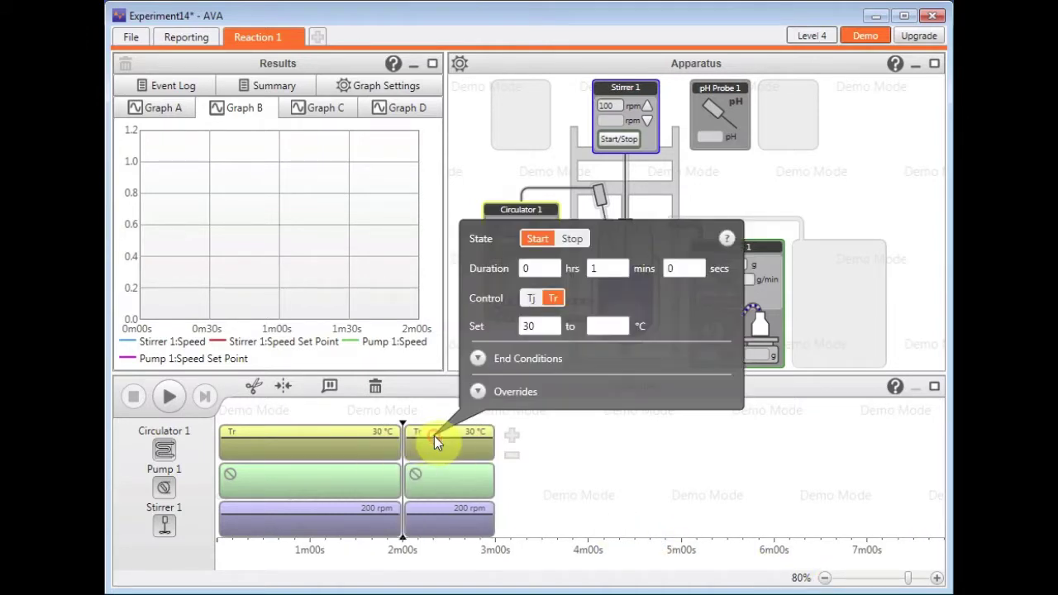
click(612, 326)
click(612, 325)
text(50)
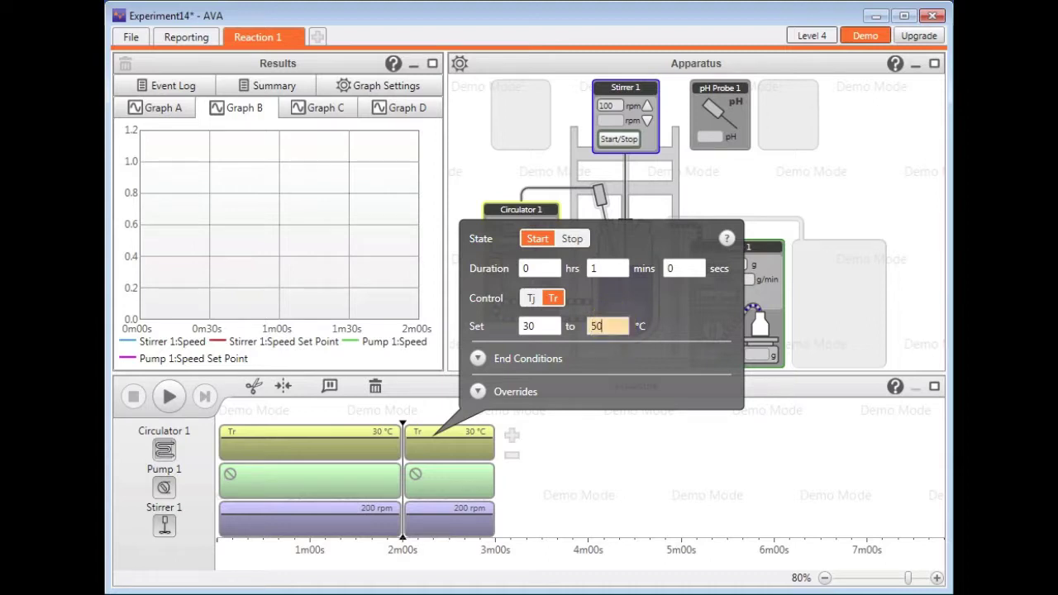
click(608, 270)
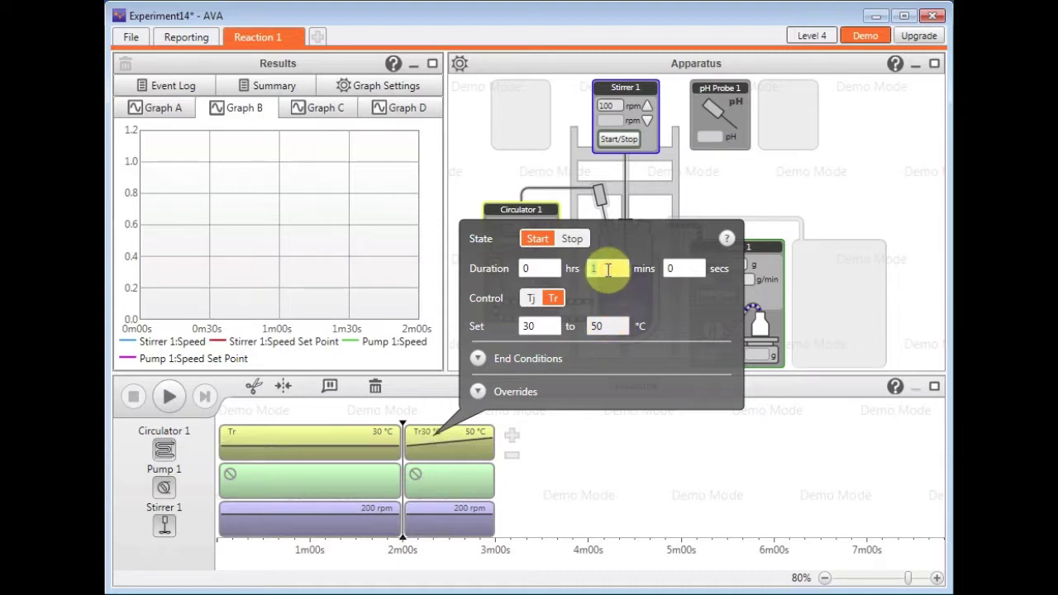
text(5)
click(571, 438)
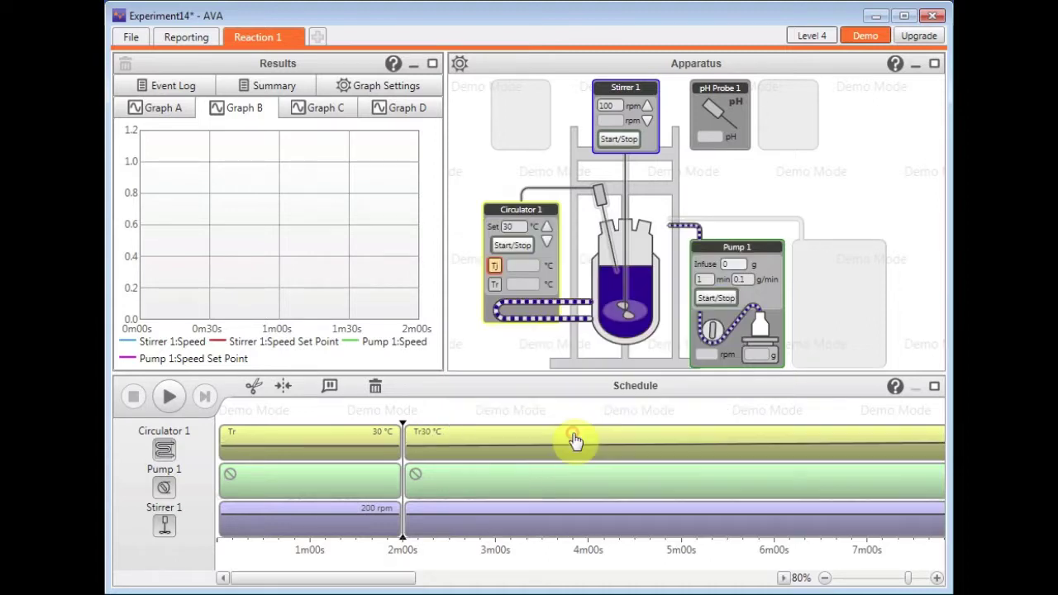
Step: Add a hold step at 50 °C that lasts until 50 minutes
click(824, 579)
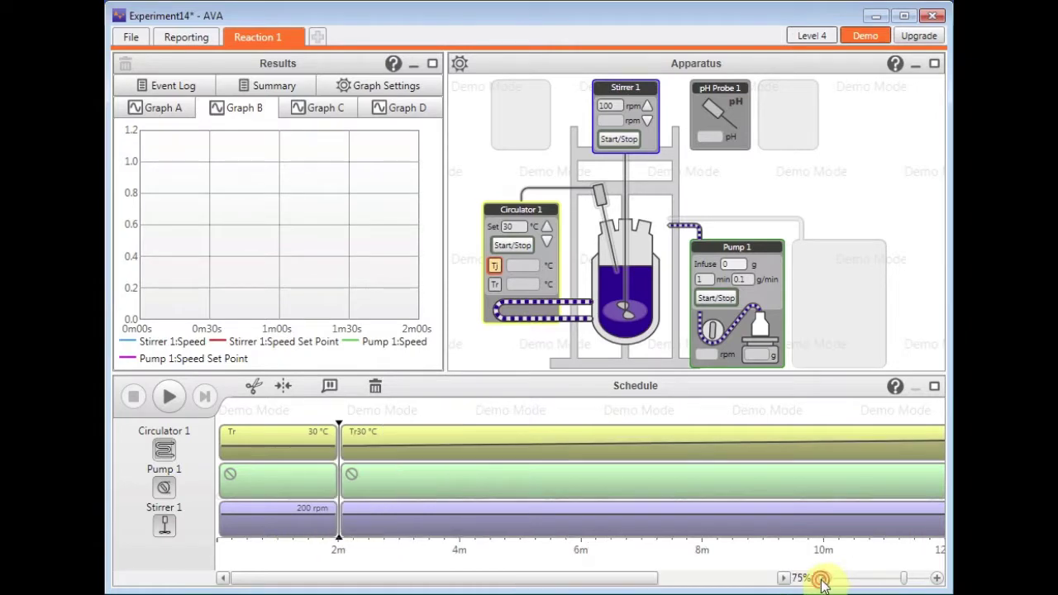
click(824, 578)
click(824, 578)
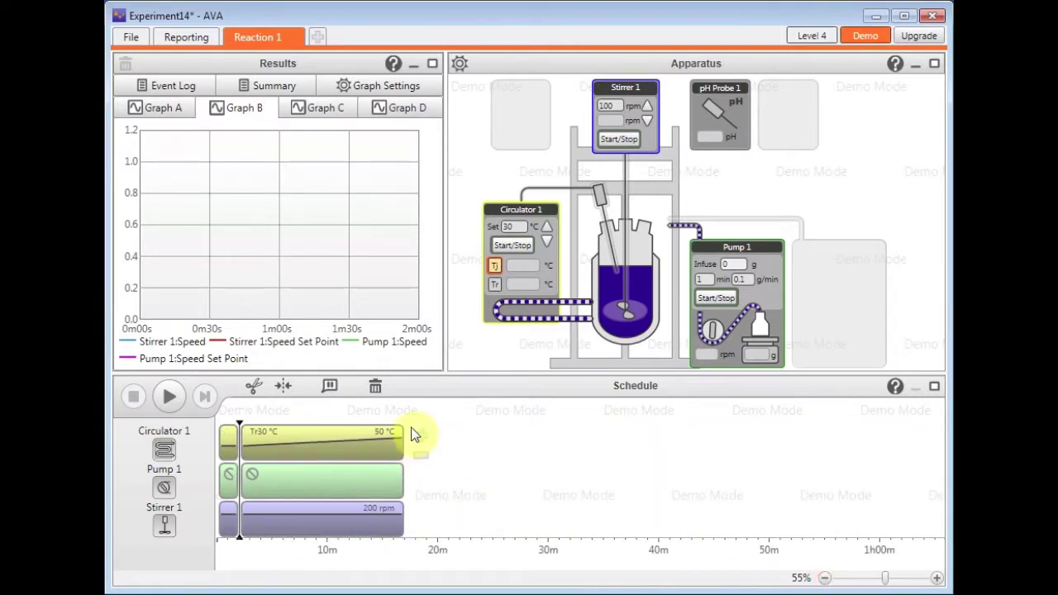
click(421, 438)
click(420, 438)
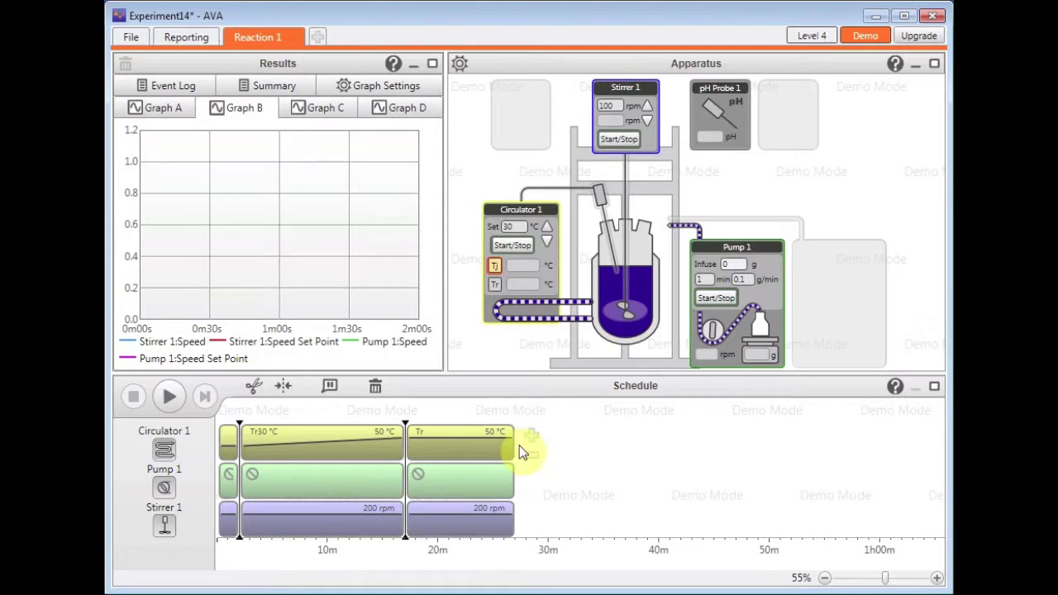
drag(513, 440, 772, 497)
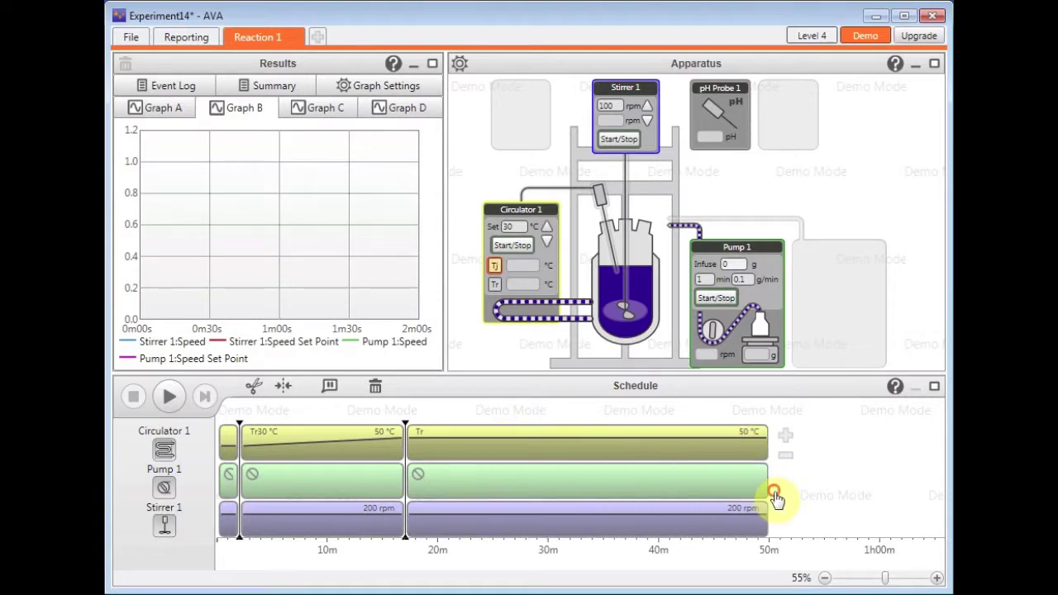
Step: Add a final step from 50 minutes to 1 hour cooling back to 30 °C
click(787, 442)
click(788, 438)
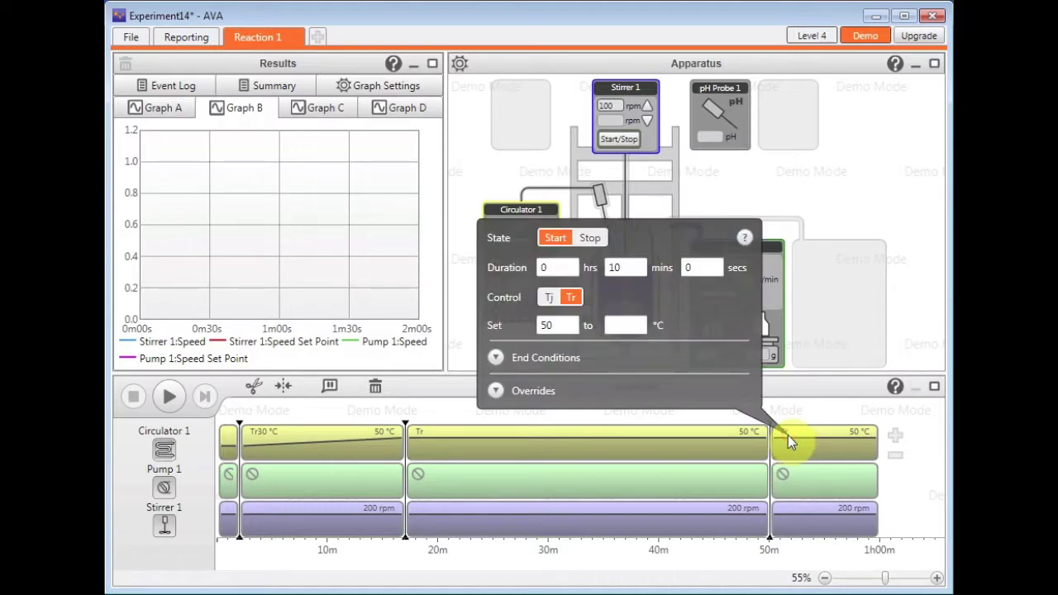
click(622, 327)
text(30)
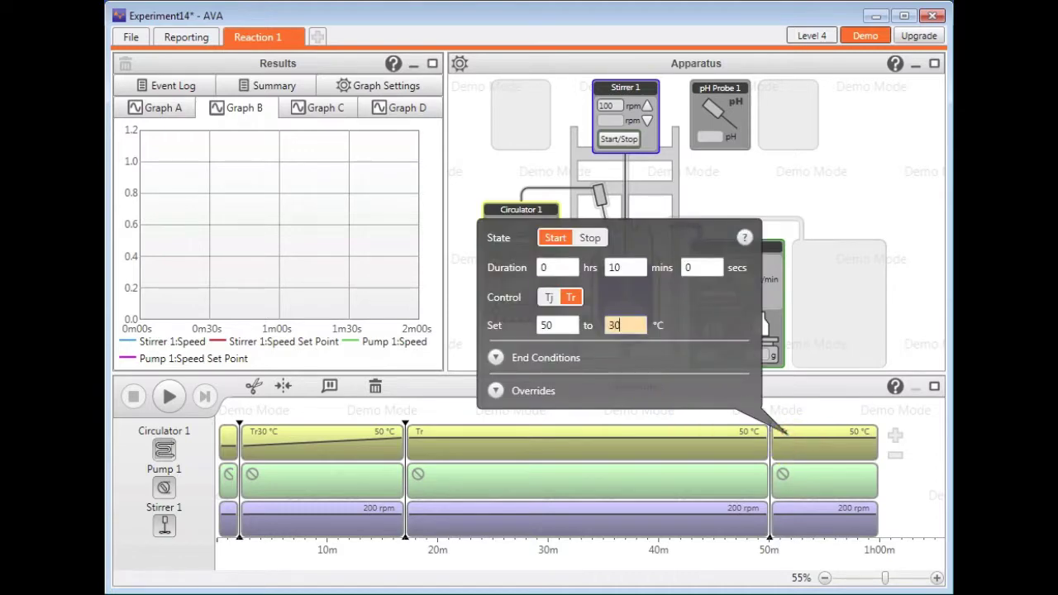
click(830, 416)
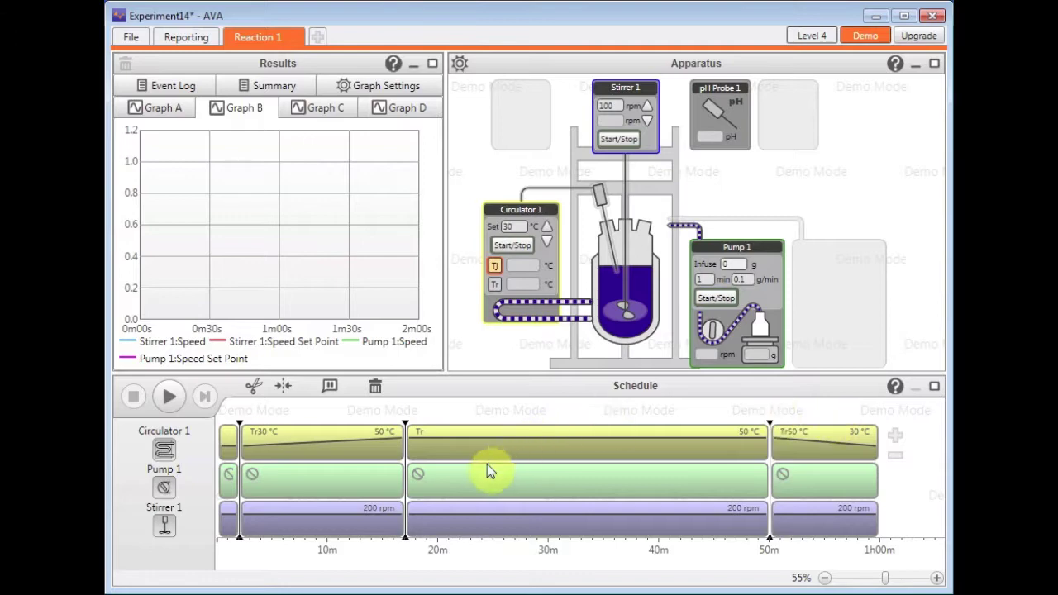
Step: Set the Pump 1 dosing step to add 15 g
click(447, 479)
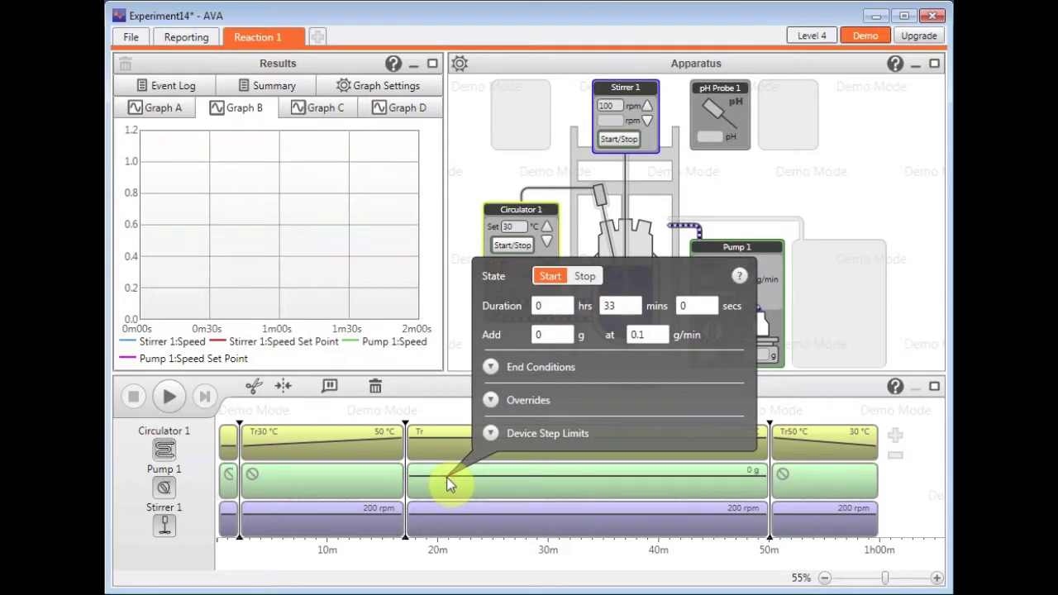
double_click(558, 327)
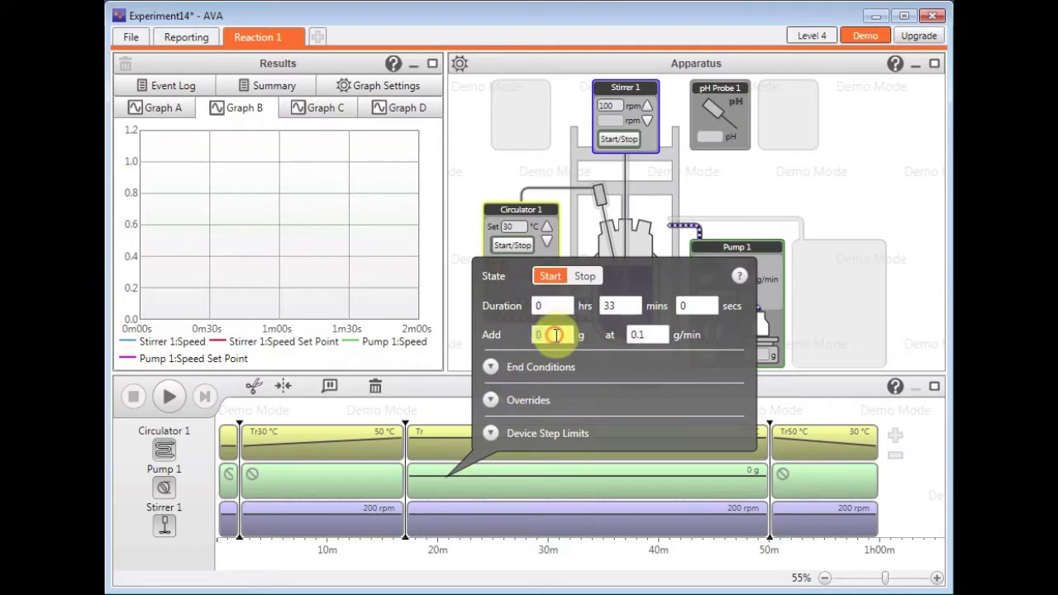
text(15)
click(934, 231)
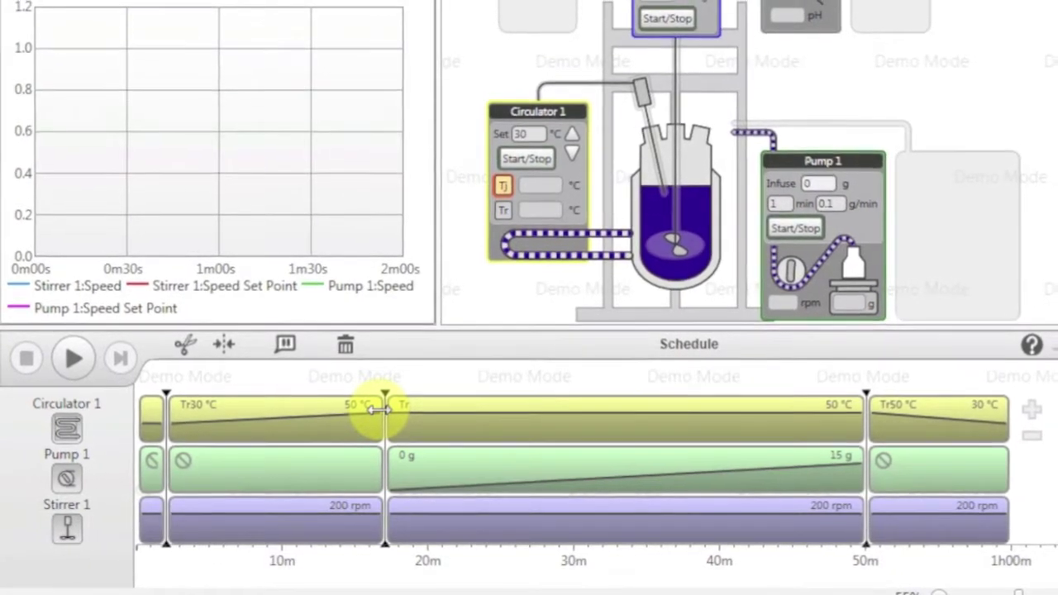
Step: Place a pause with the message 'add xy' at the end of the 30→50 °C ramp
click(287, 347)
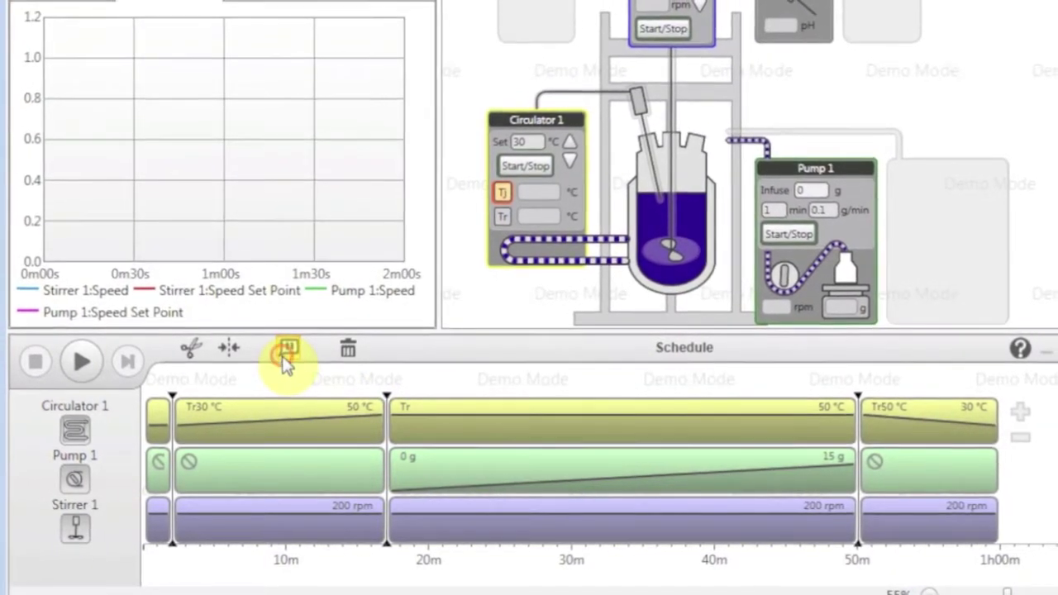
click(352, 417)
click(472, 314)
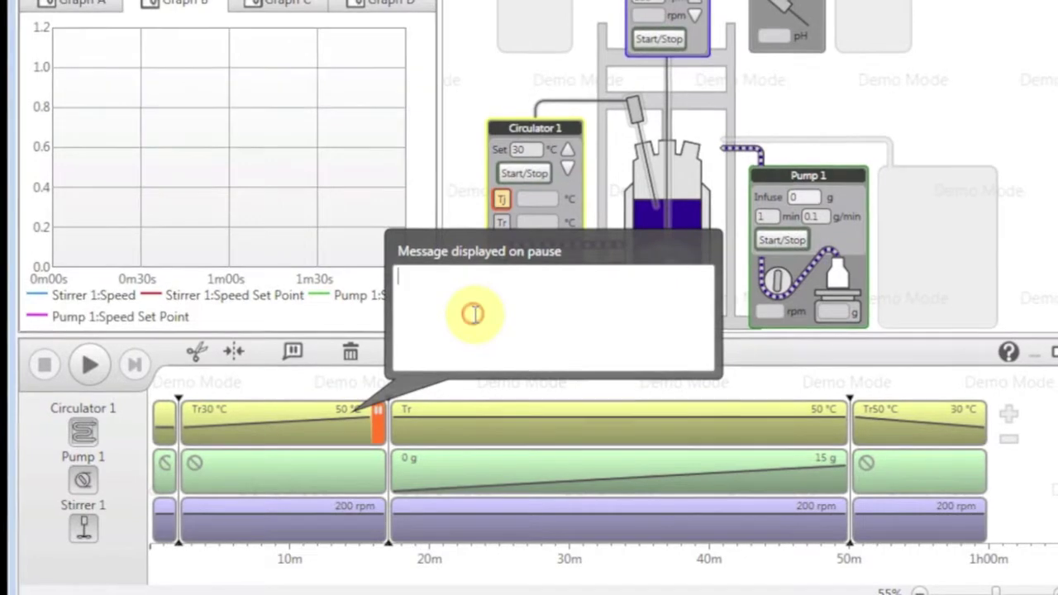
text(add x)
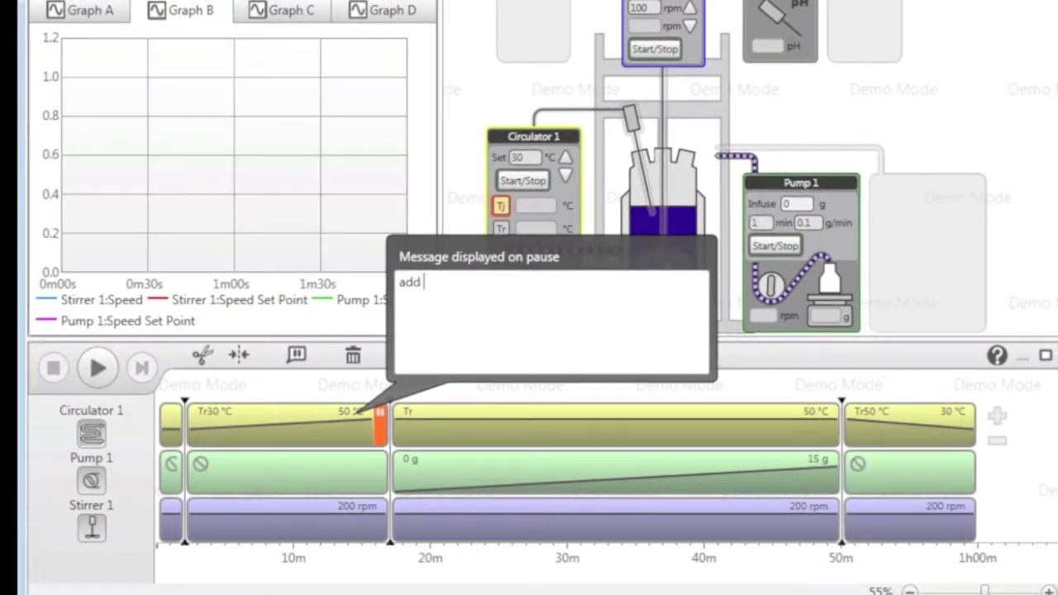
text(y)
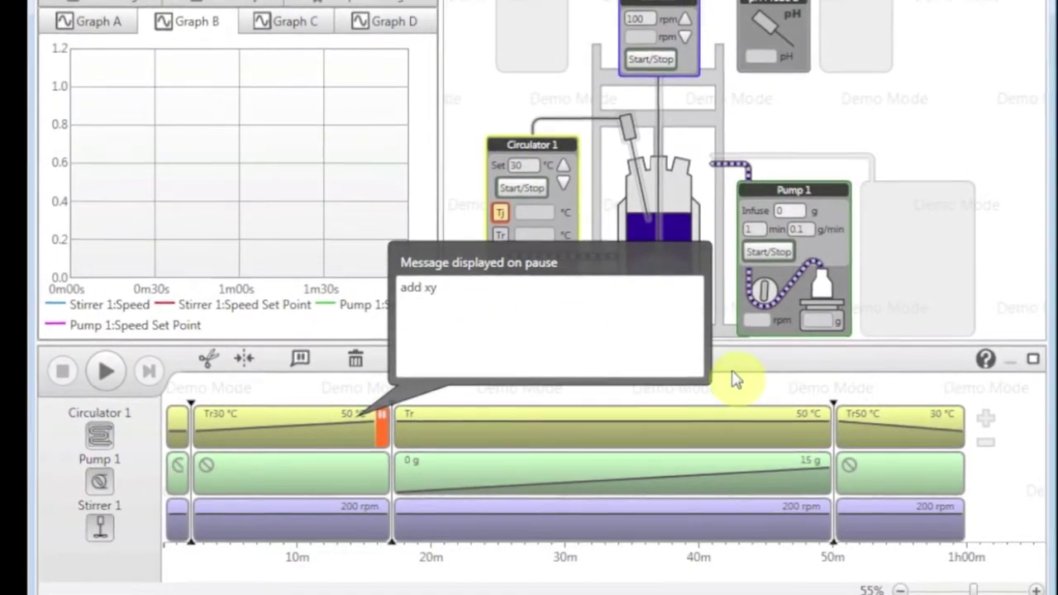
click(748, 381)
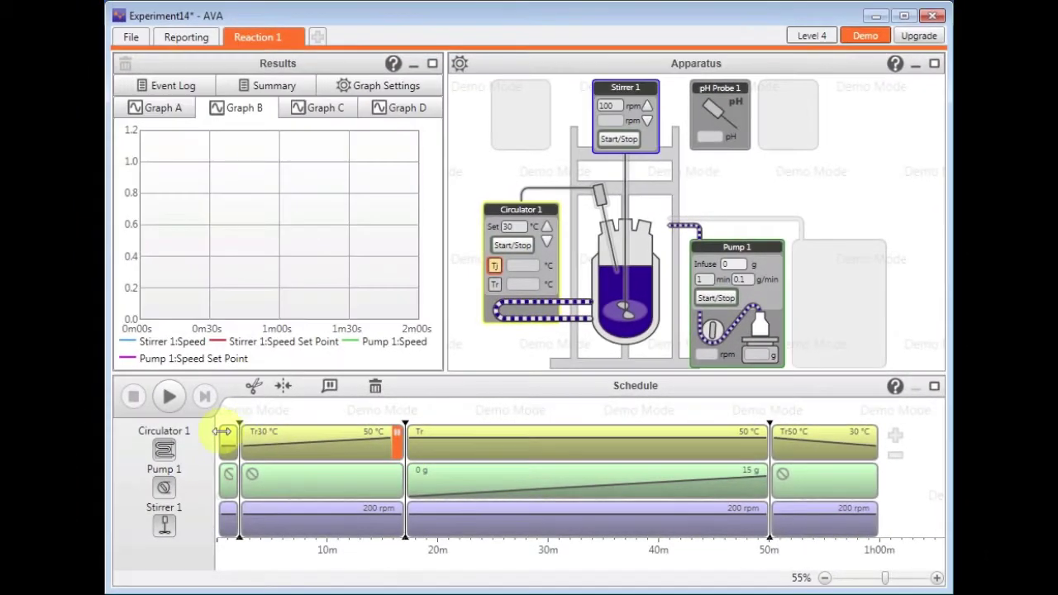
Step: Start the Reaction 1 schedule running and bring up the Pump 1 step settings
click(181, 400)
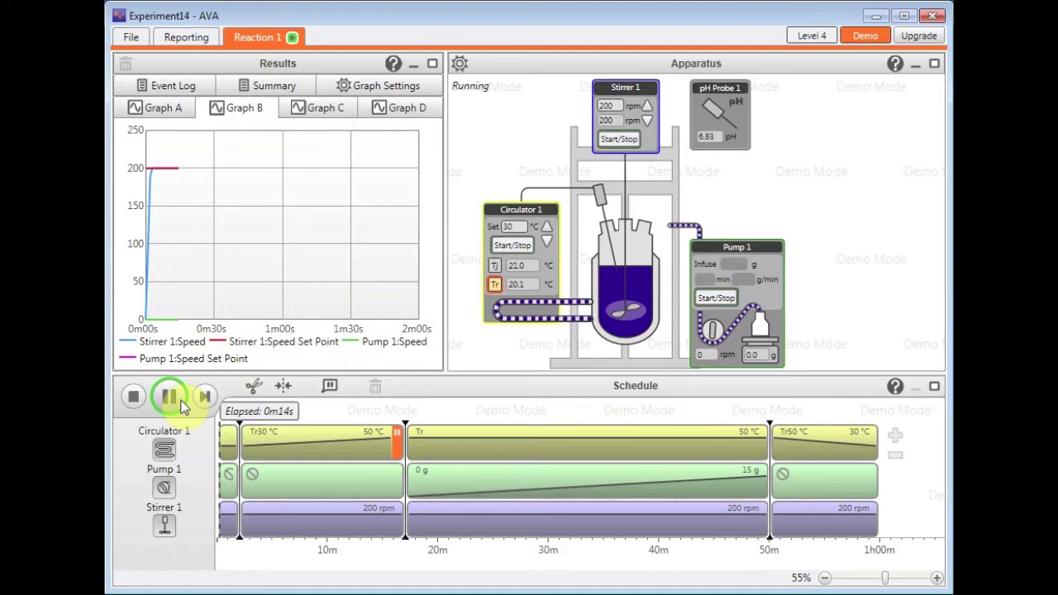
click(482, 476)
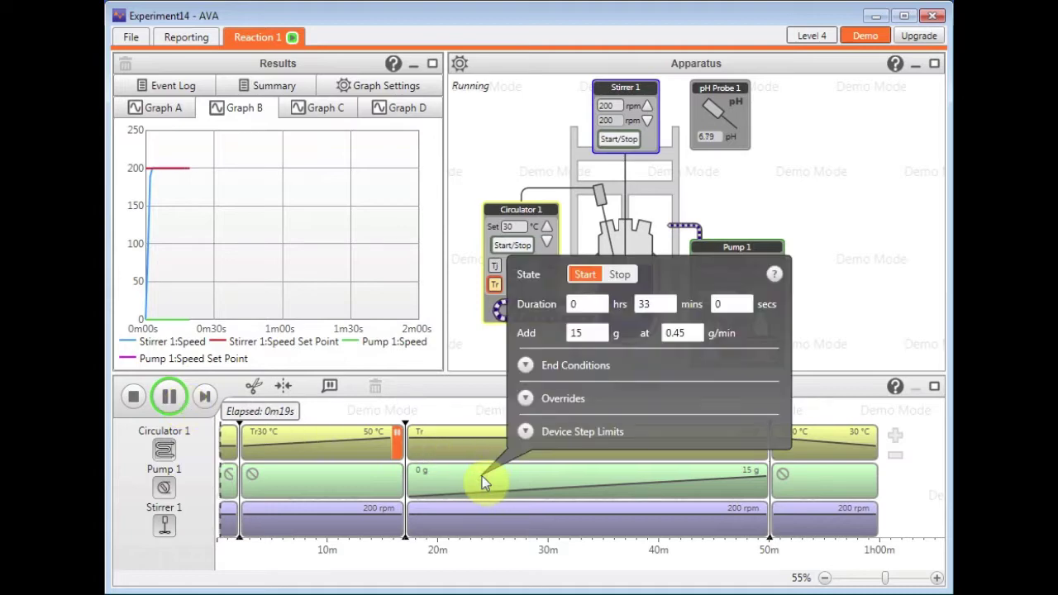
Step: Add an override stopping Pump 1 if Circulator 1:T Reaction exceeds 55 °C, then resume the run
click(522, 400)
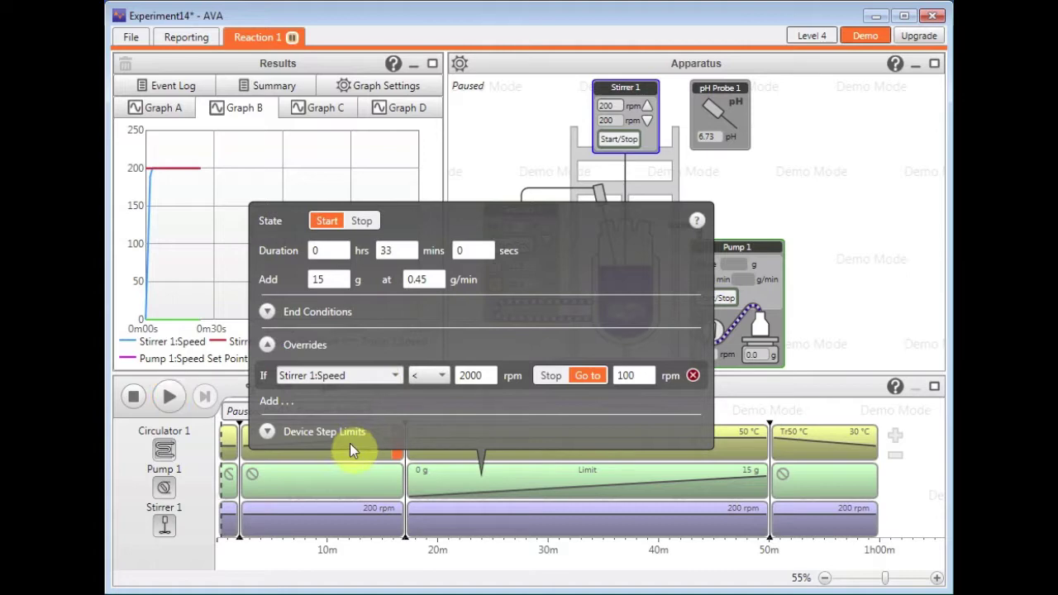
click(433, 377)
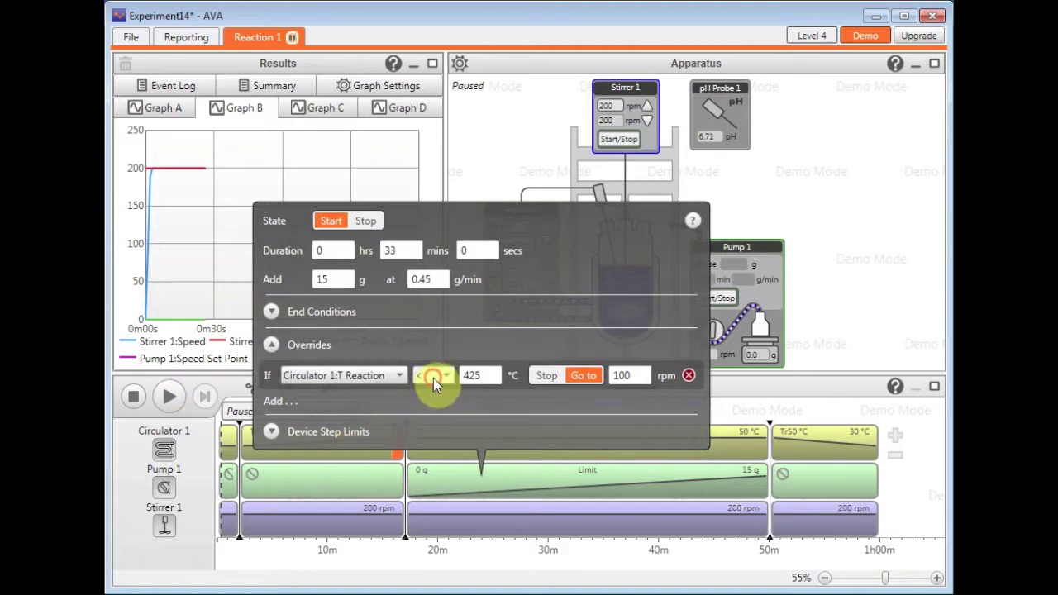
click(425, 420)
click(476, 378)
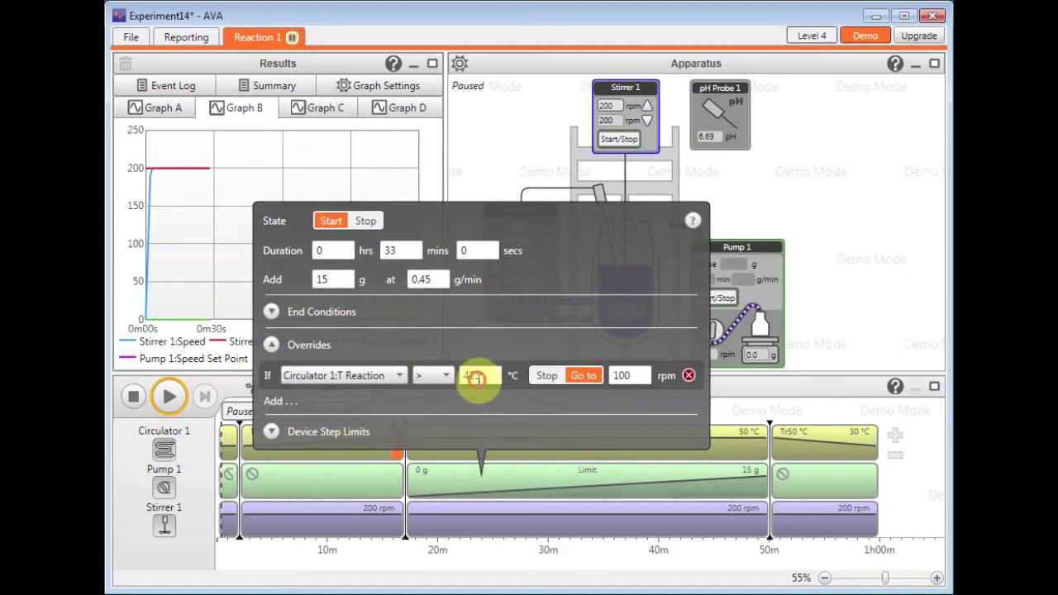
text(55)
click(547, 376)
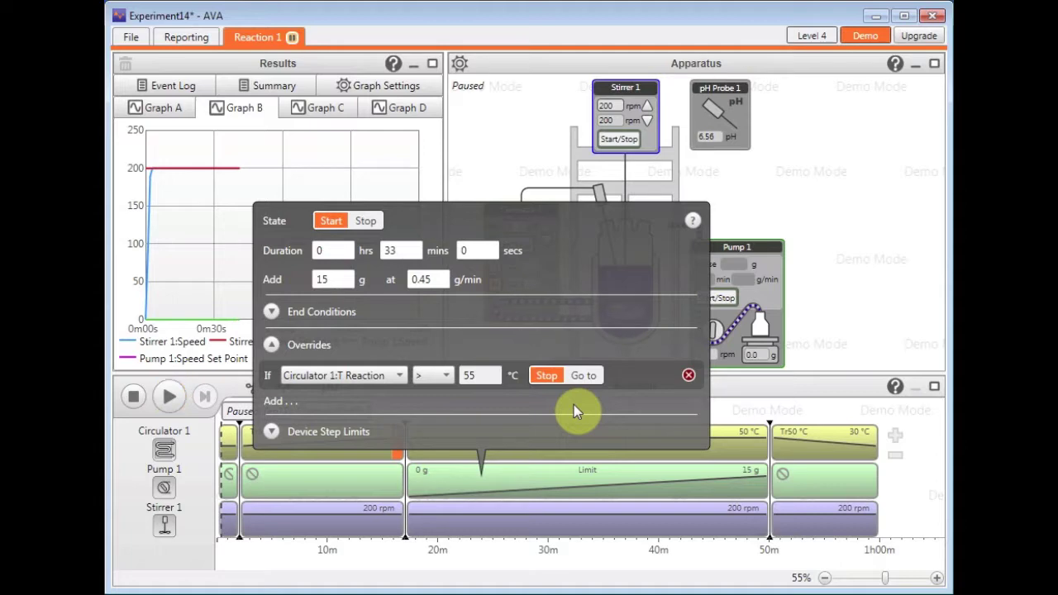
key(space)
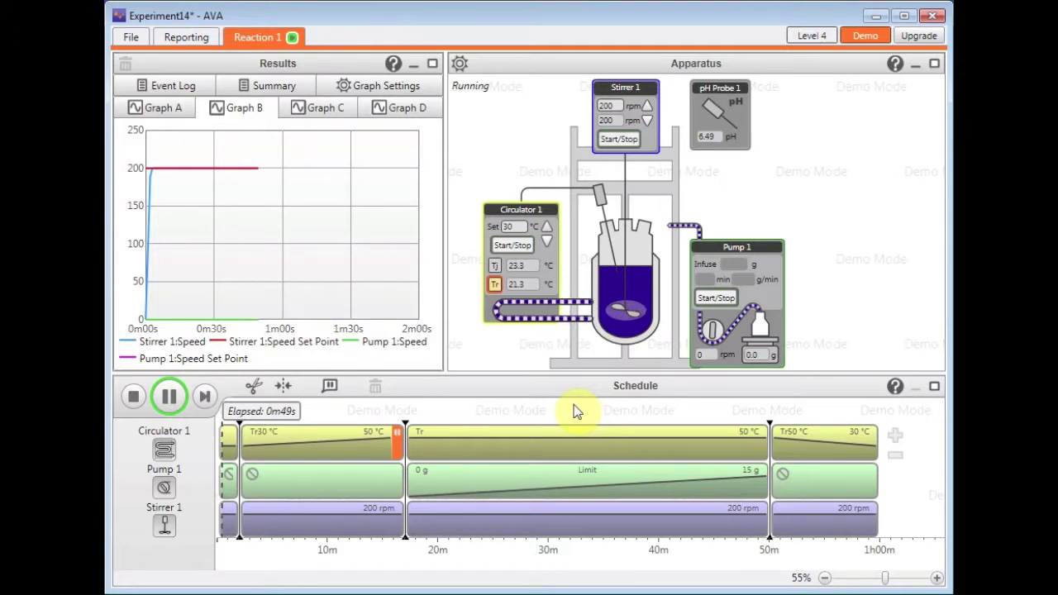
Step: Add the comment 'all ok' to the event log
click(180, 88)
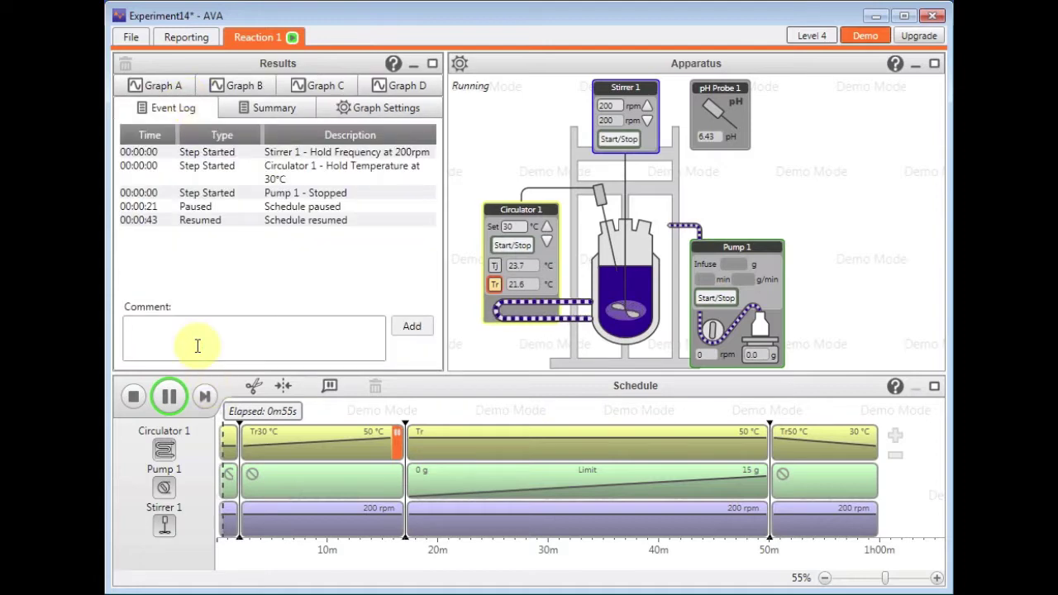
click(197, 345)
text(all ok)
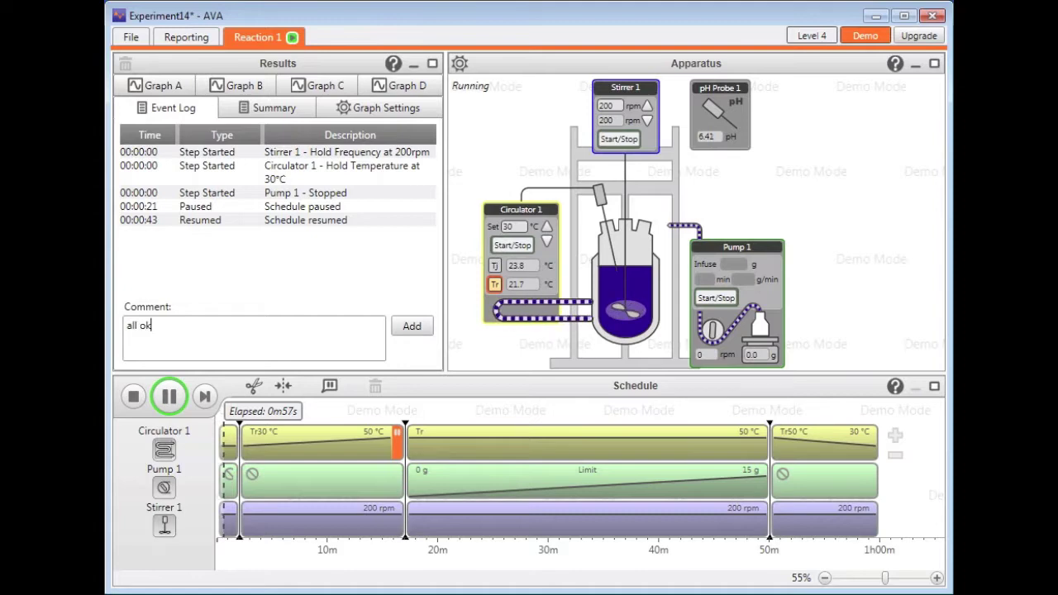
click(413, 327)
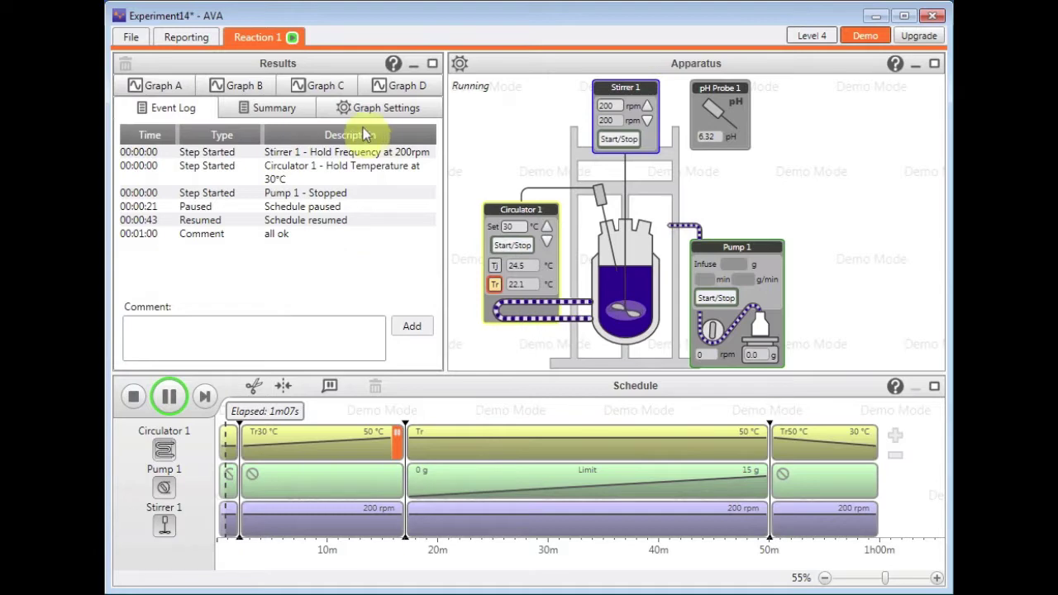
Step: Show the Graph A temperature chart and skip the schedule to its next step
click(402, 109)
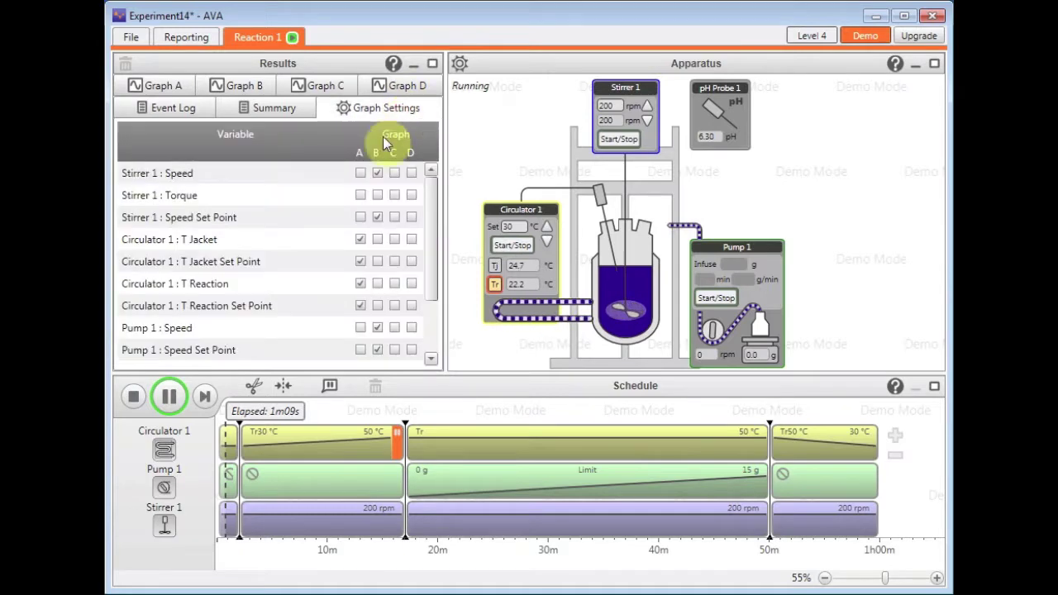
click(146, 83)
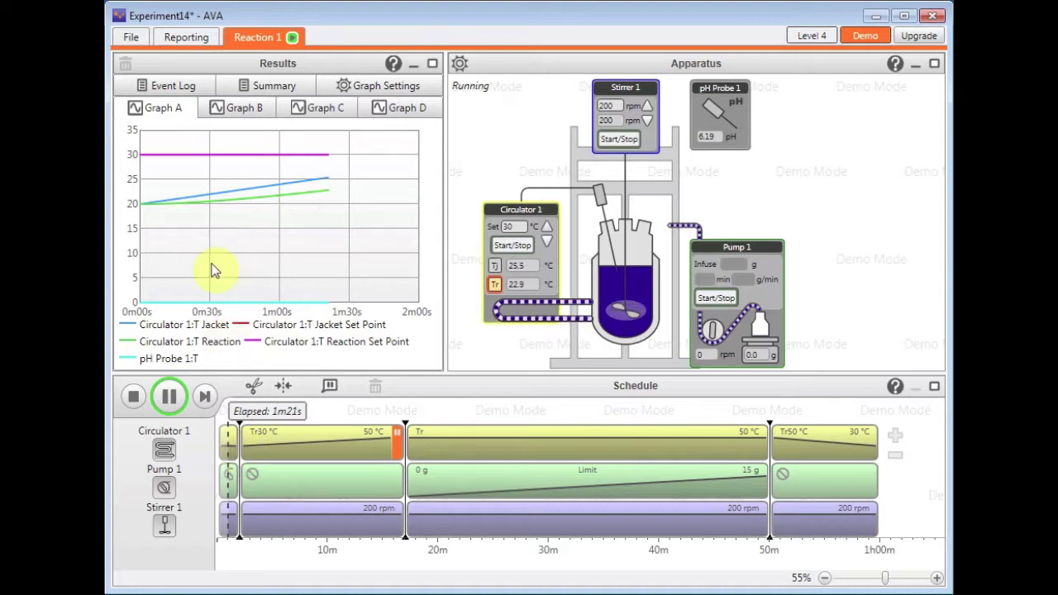
click(209, 397)
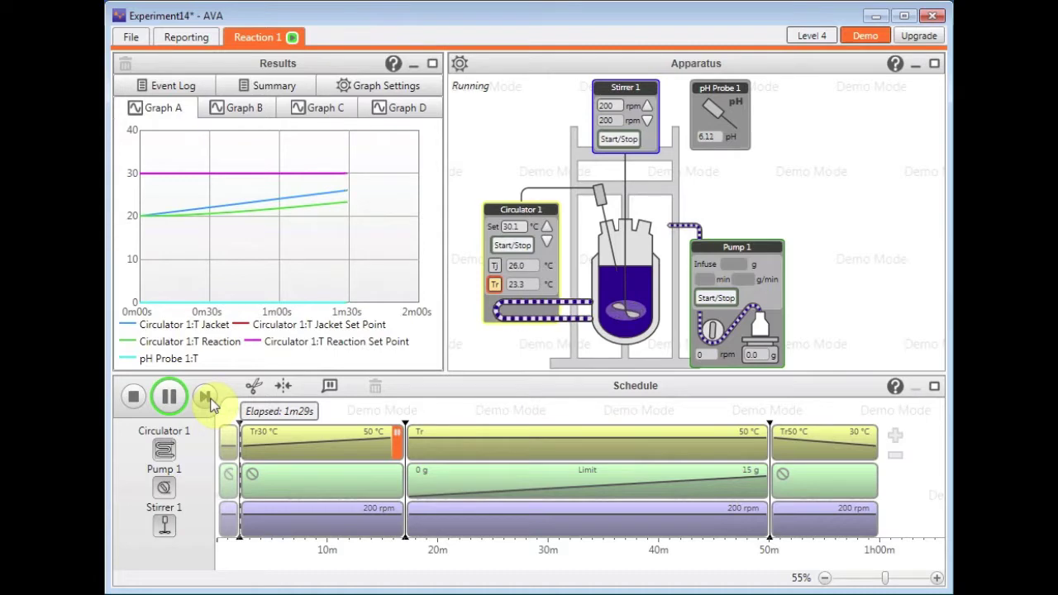
Step: Stop the run and save the experiment as Experiment15.exp
click(141, 400)
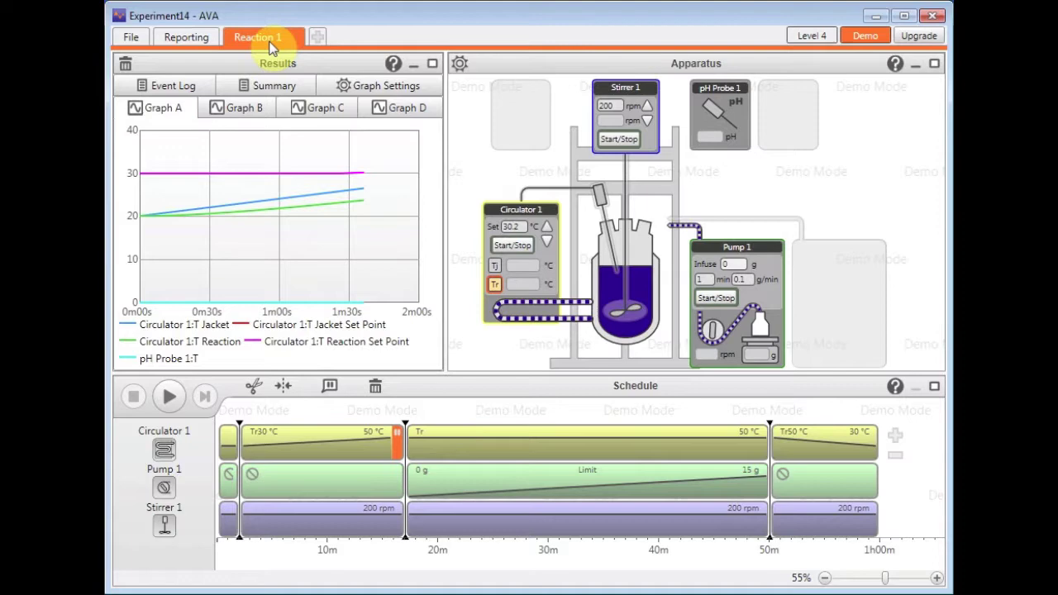
click(295, 76)
key(Return)
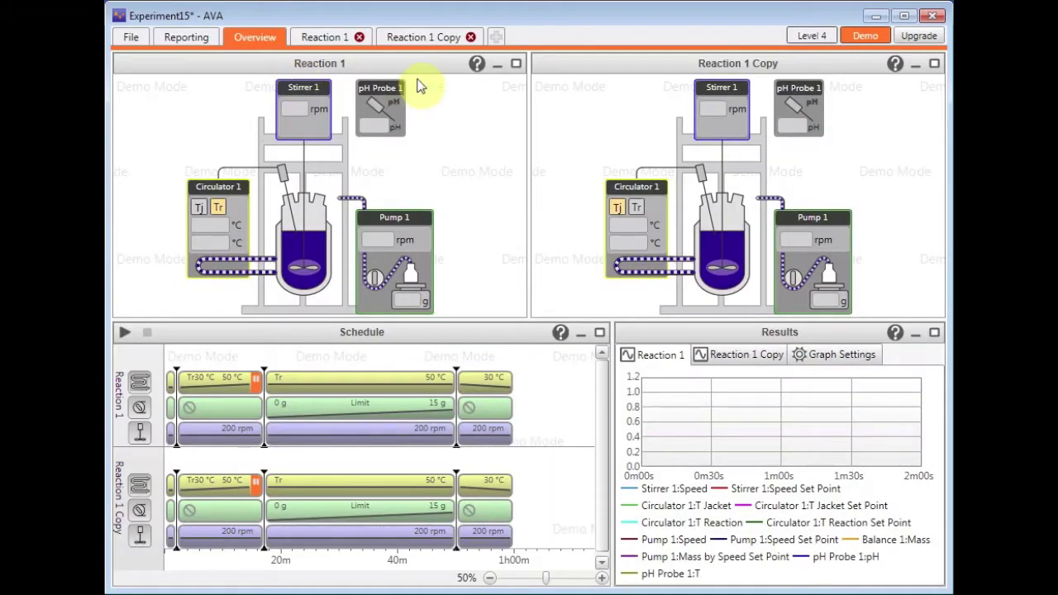
Step: Compare the Reaction 1 Copy setup against Reaction 1 in the overview
click(445, 37)
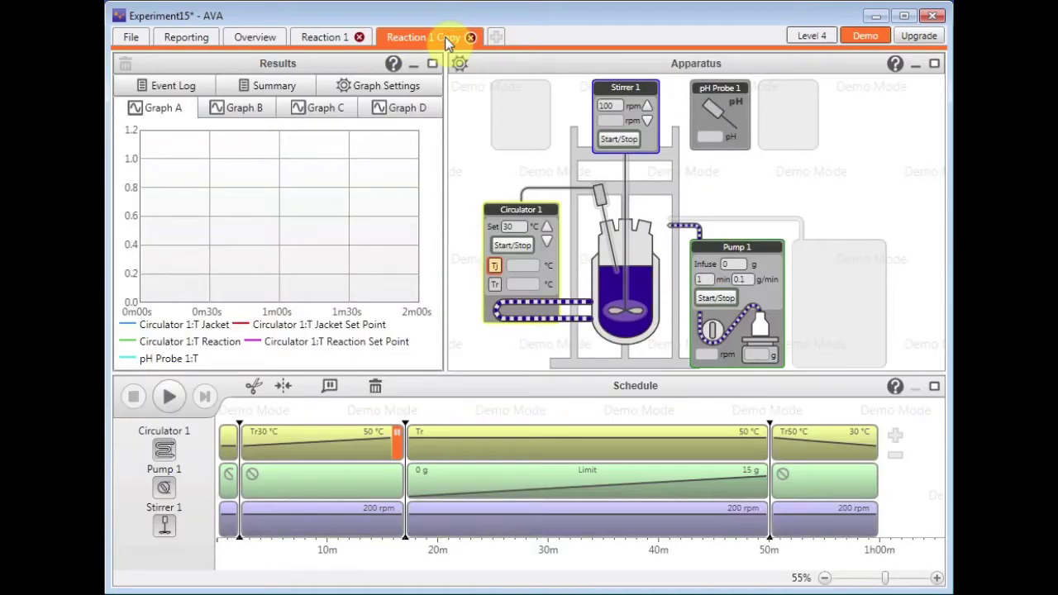
click(264, 40)
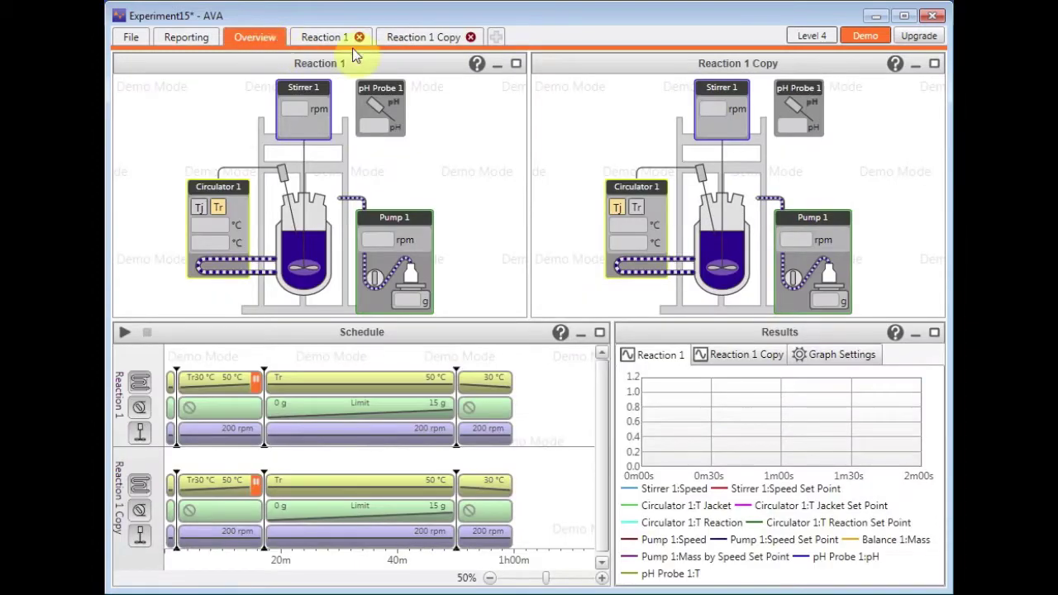
click(422, 37)
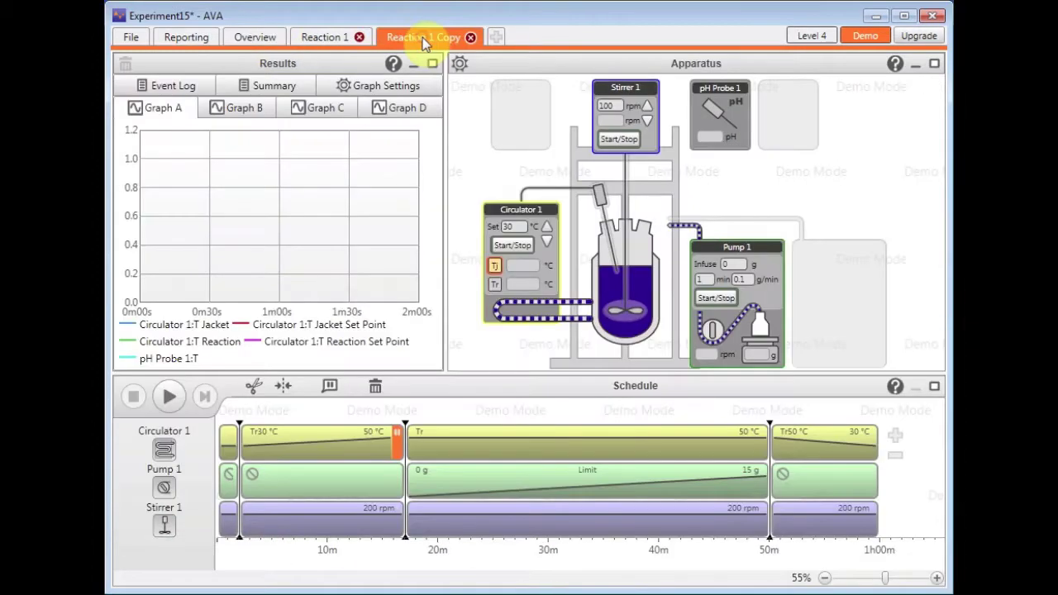
Step: Add Reaction 2 with a bare jacketed vessel and show its empty setup
click(496, 38)
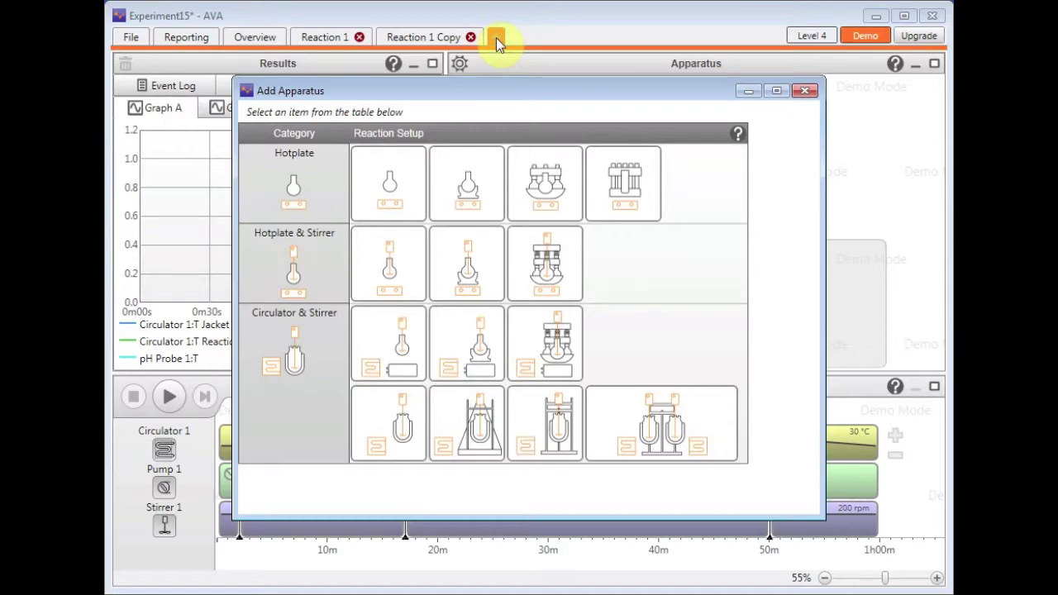
click(405, 422)
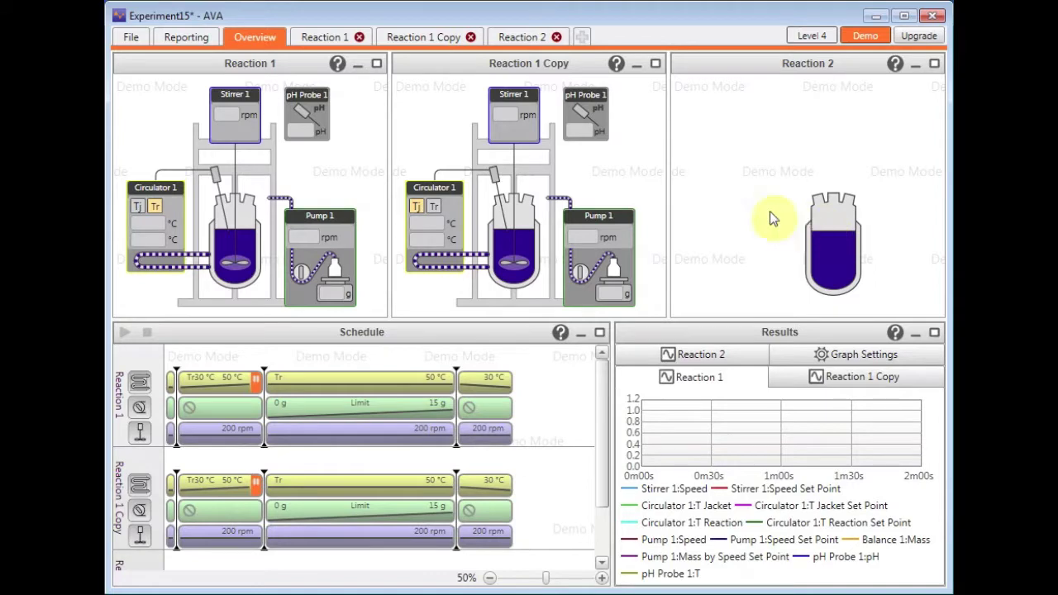
double_click(770, 211)
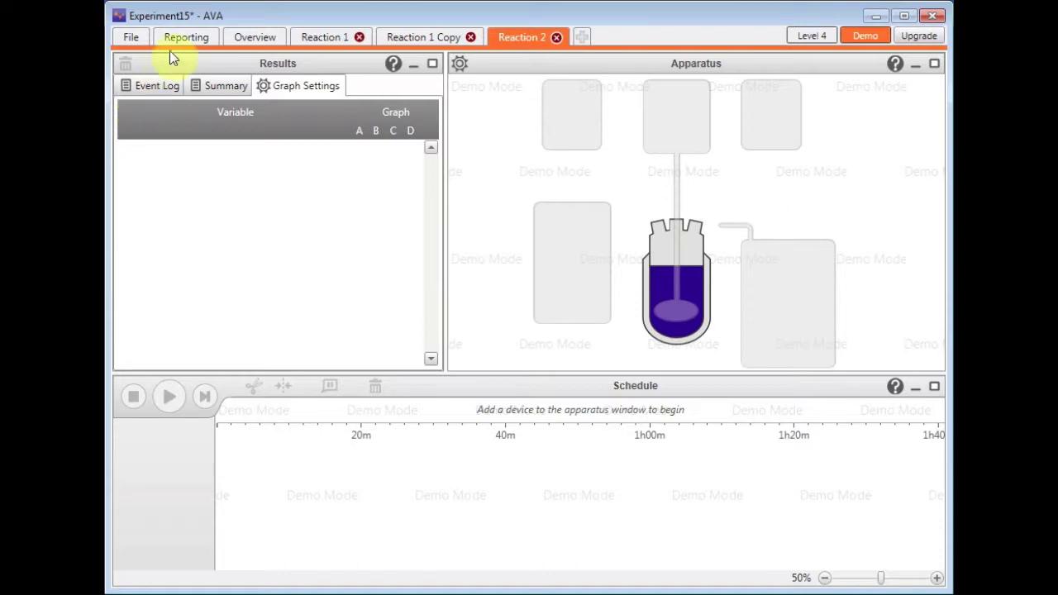
Step: Preview the Experiment15 report and scroll through it
click(190, 39)
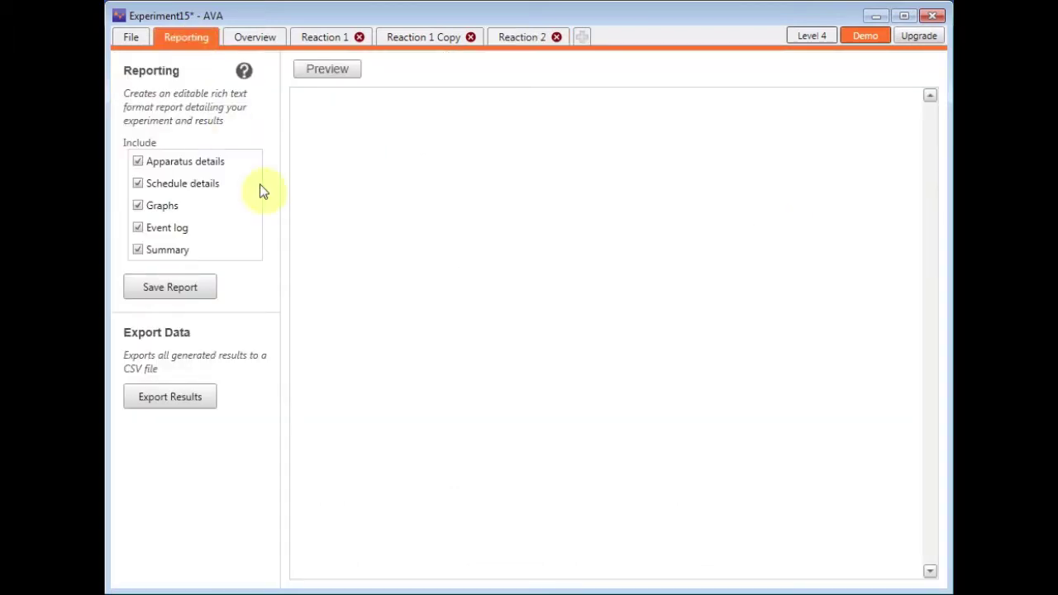
click(329, 74)
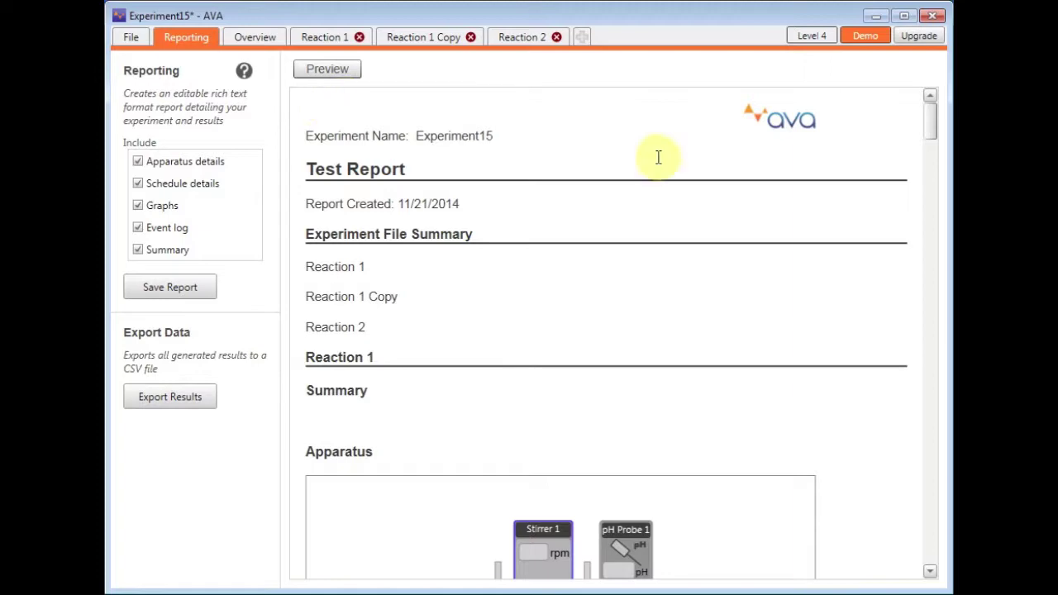
click(933, 124)
mouse_move(932, 123)
mouse_down()
mouse_move(925, 300)
mouse_move(932, 189)
mouse_move(921, 119)
mouse_up()
Step: In Reaction 1's safe-state conditions, enable a Circulator 1:T Reaction warning above 51 °C
click(322, 39)
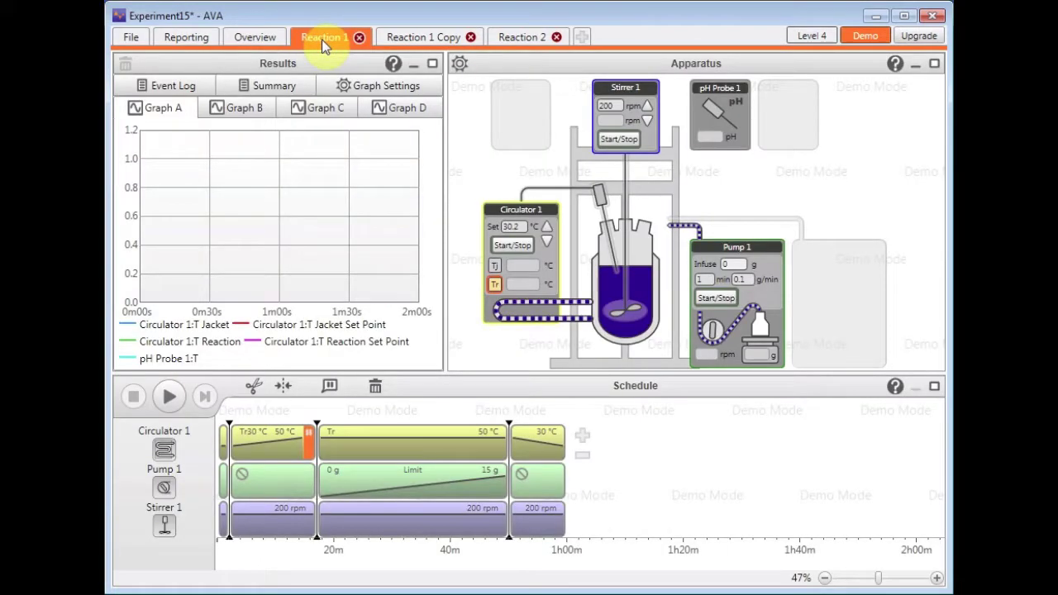
click(460, 71)
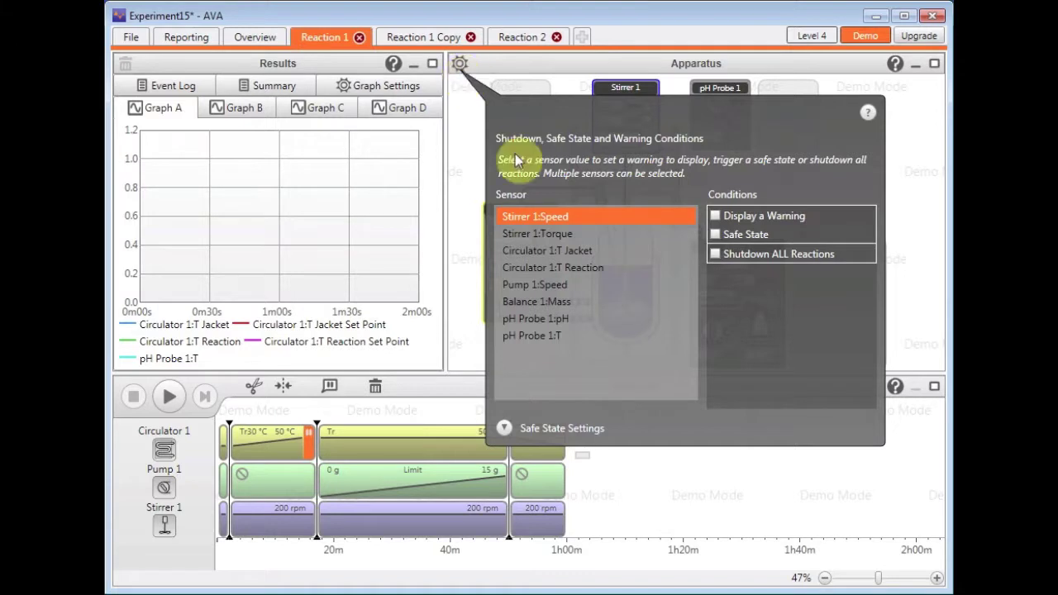
click(556, 270)
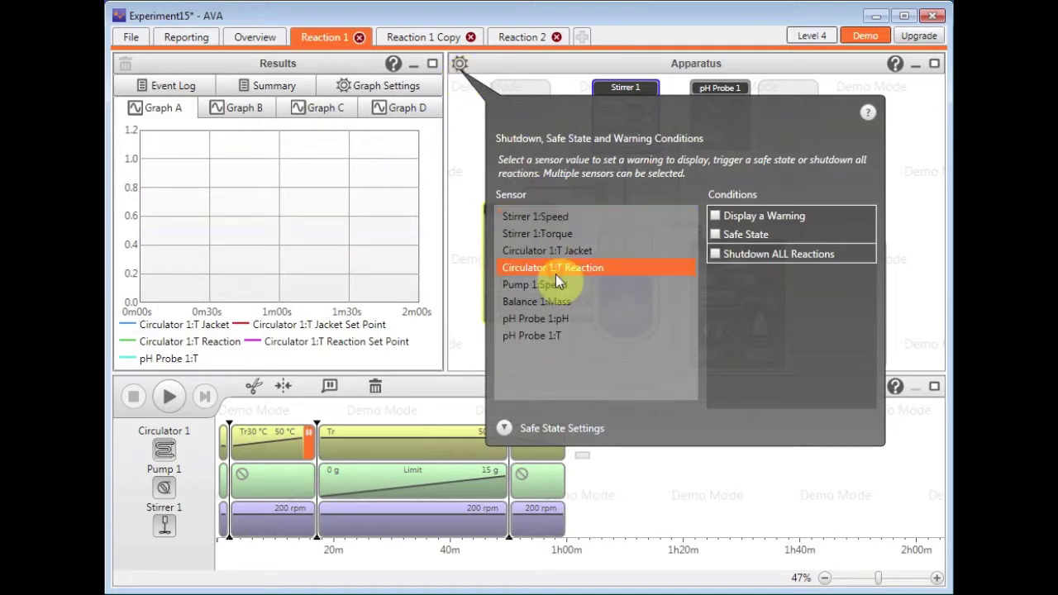
click(712, 217)
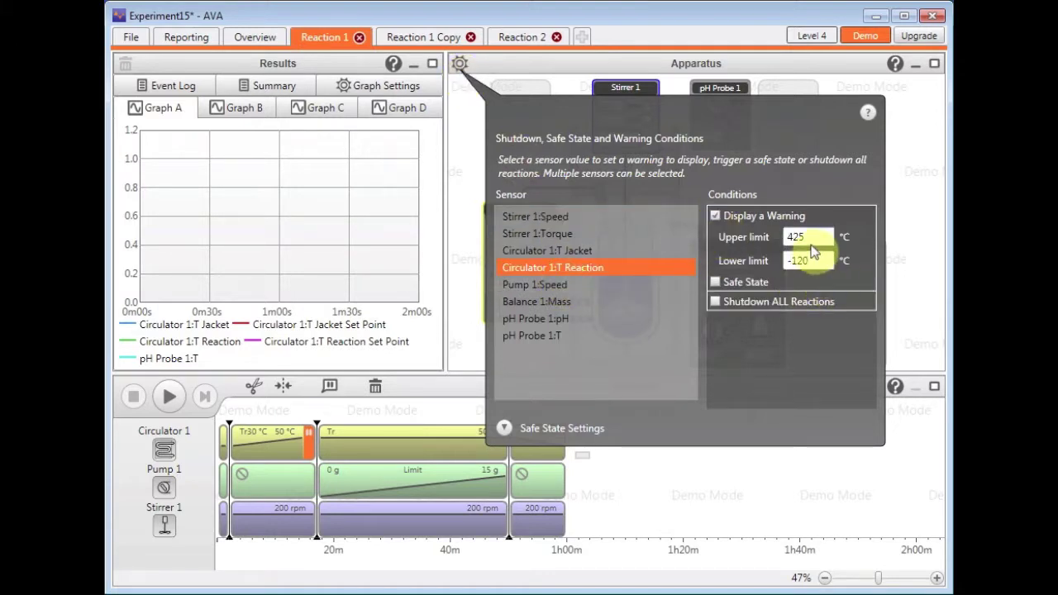
click(795, 237)
text(51)
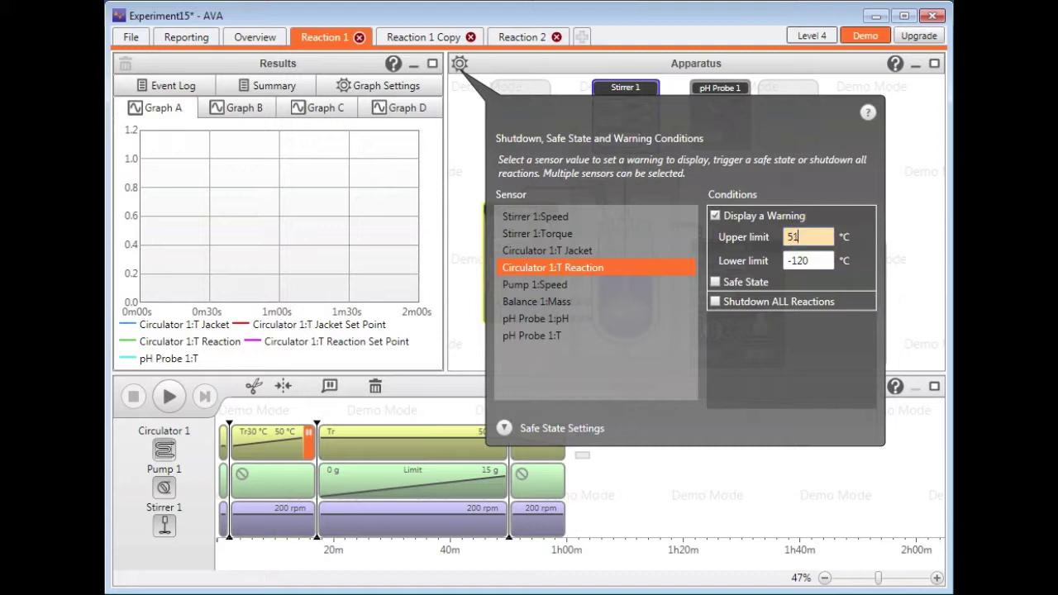
Step: Enable safe state for reaction temperature with an upper limit of 60 °C
click(716, 284)
click(793, 303)
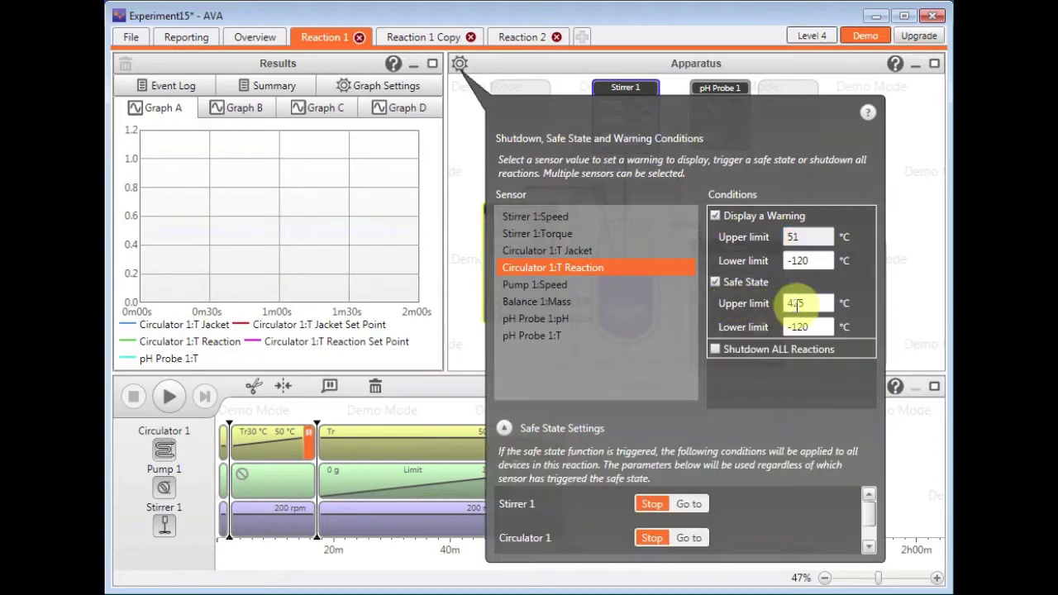
double_click(795, 303)
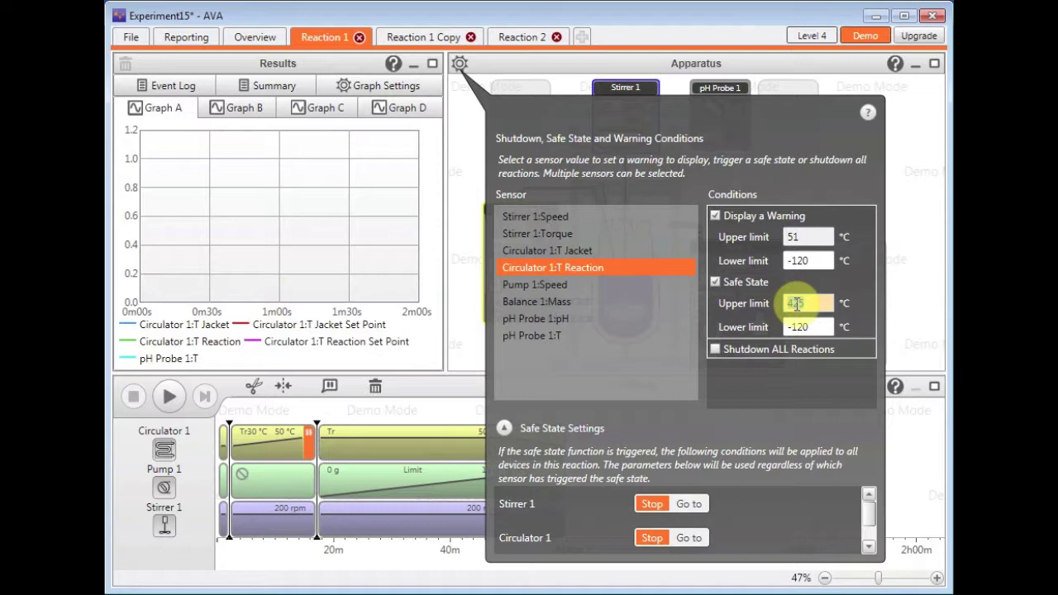
text(60)
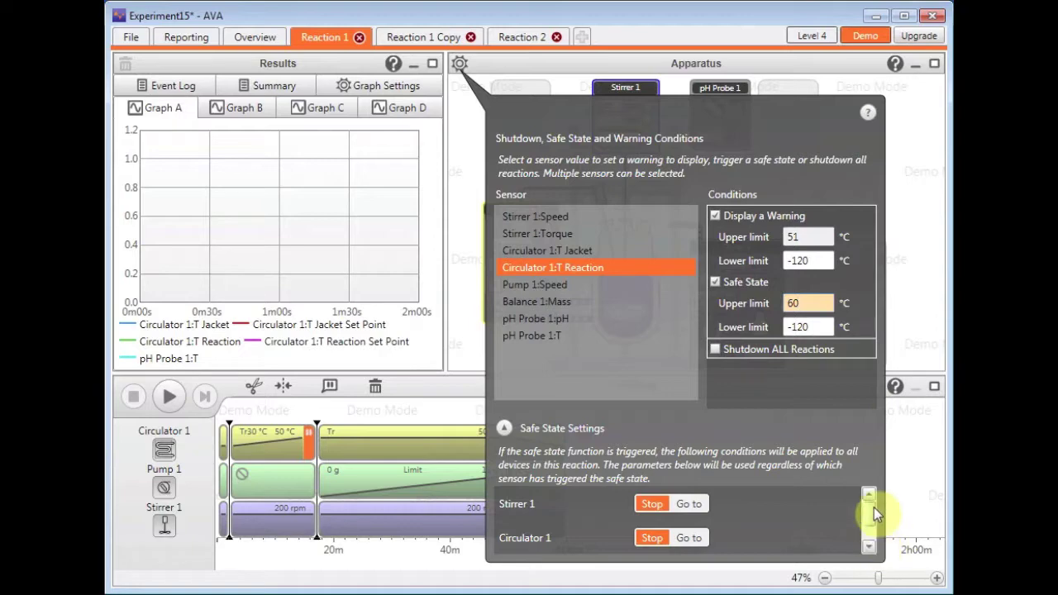
Step: Make safe state set the stirrer to 100 rpm and jacket temperature to 20 °C
click(685, 503)
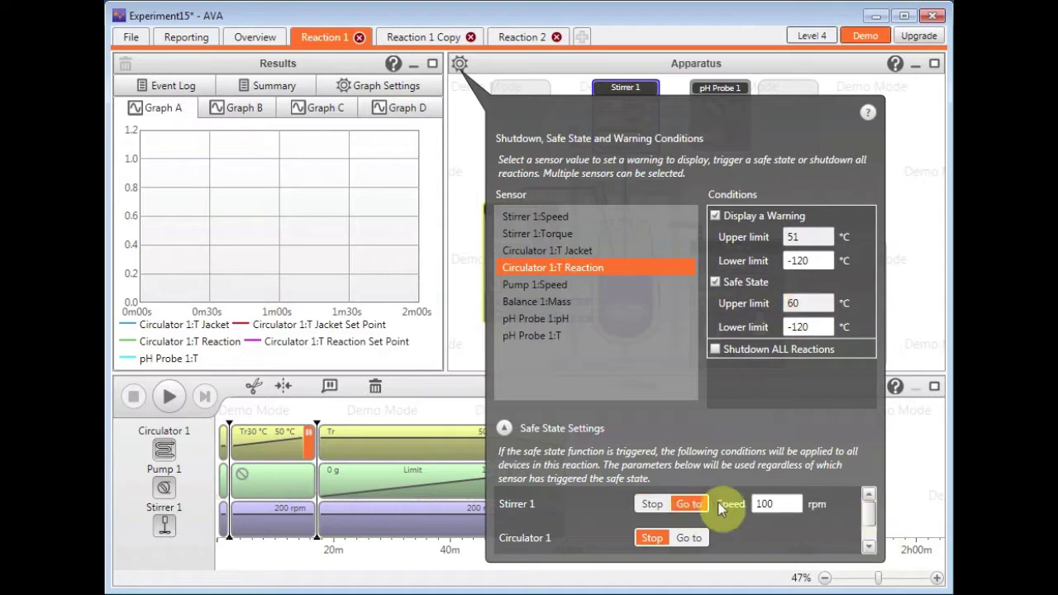
click(688, 538)
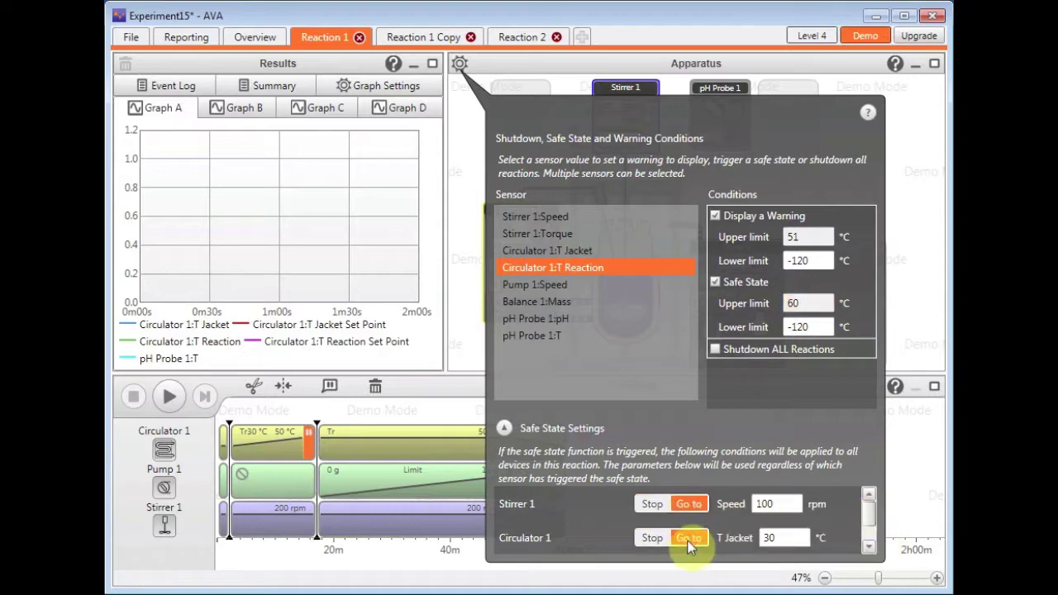
click(789, 546)
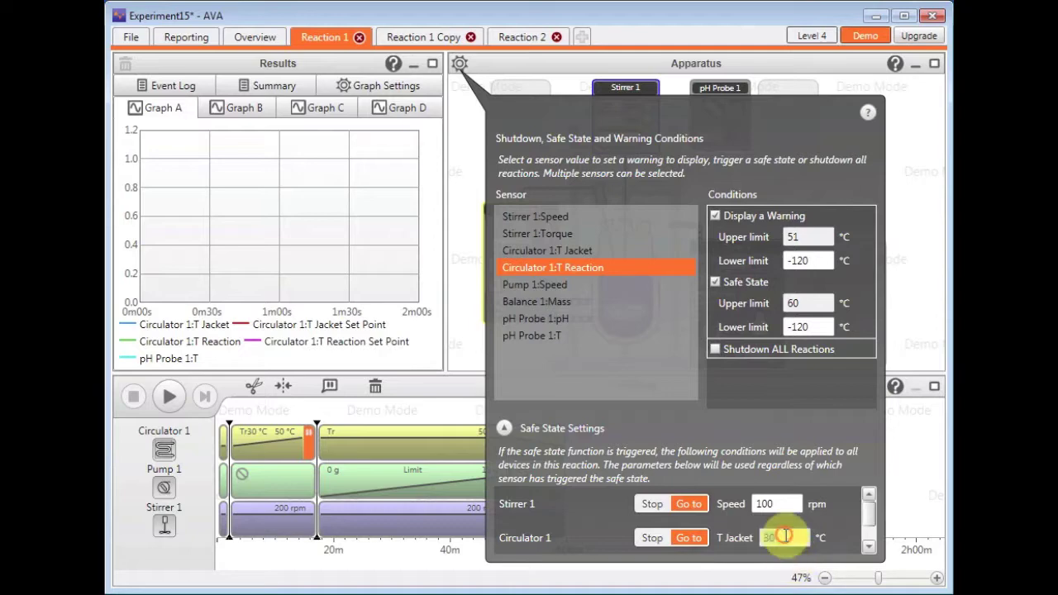
text(20)
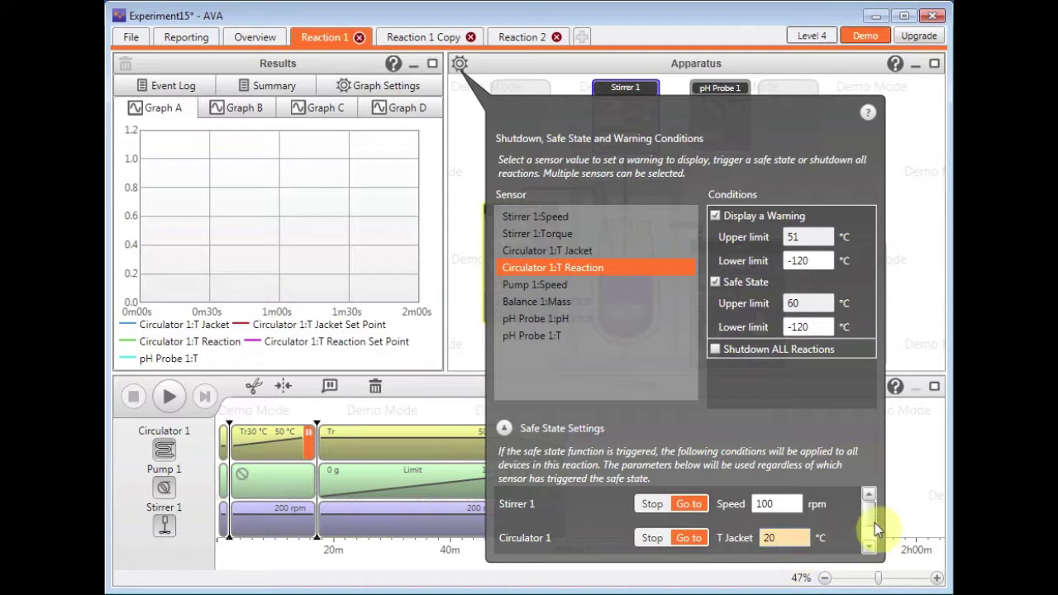
drag(870, 513, 869, 529)
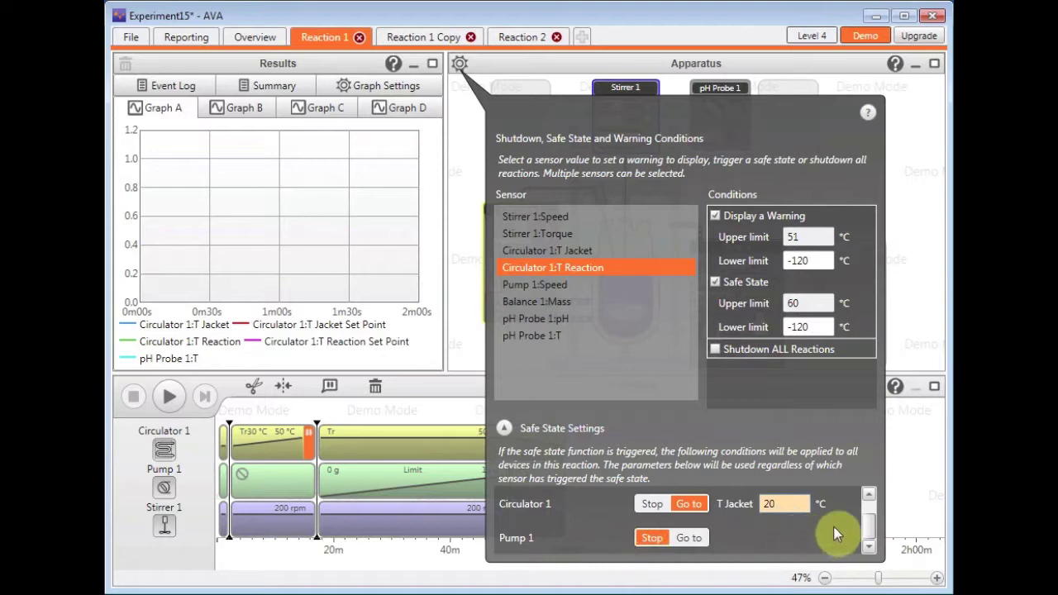
click(870, 516)
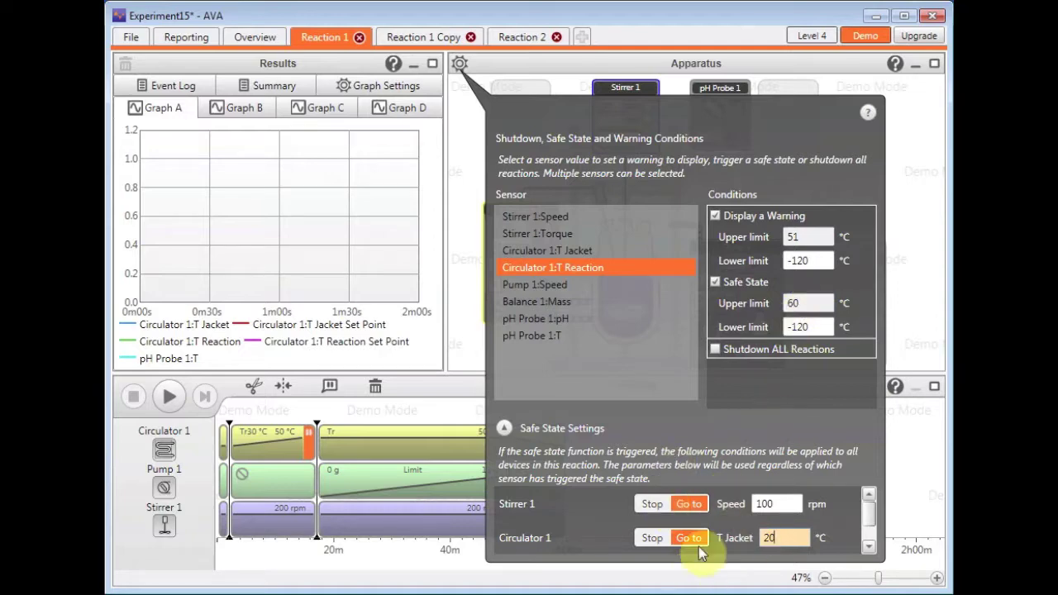
click(461, 347)
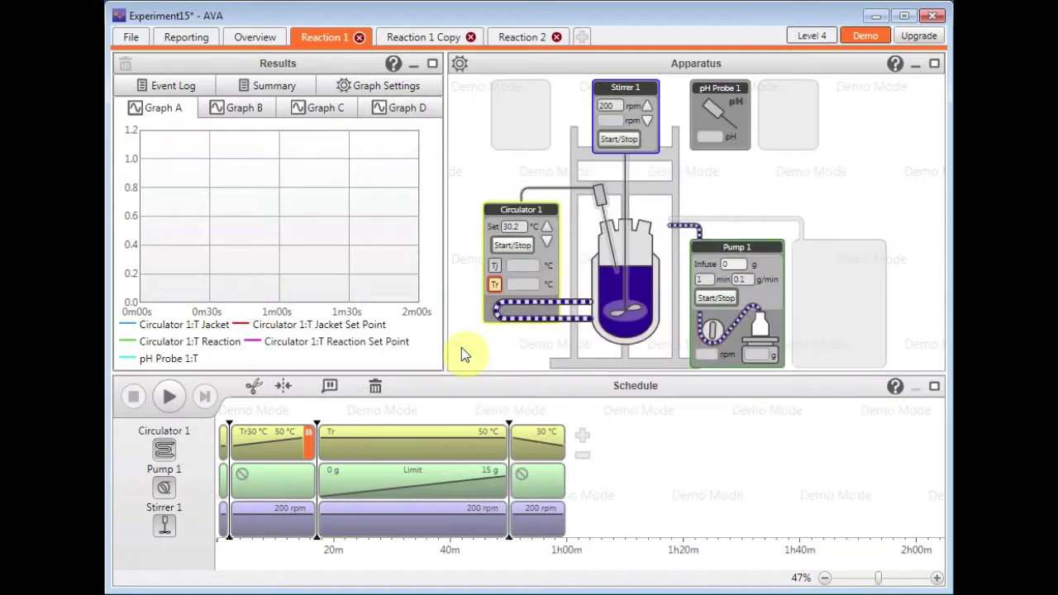